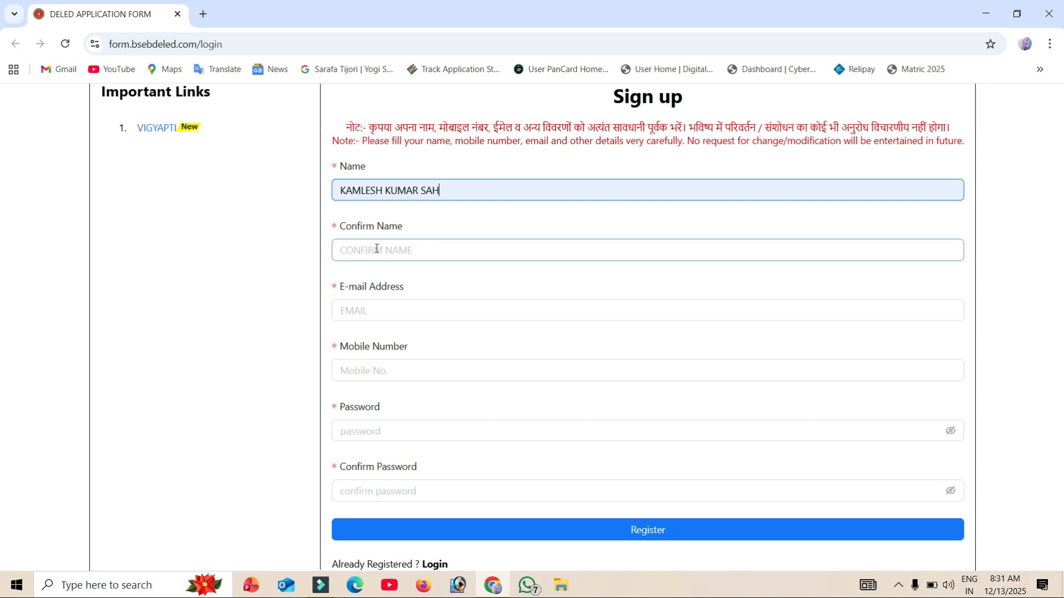
# - Fill the Confirm Name field of the sign-up form with the candidate's full name and review the e-mail and mobile number fields
pyautogui.click(380, 245)
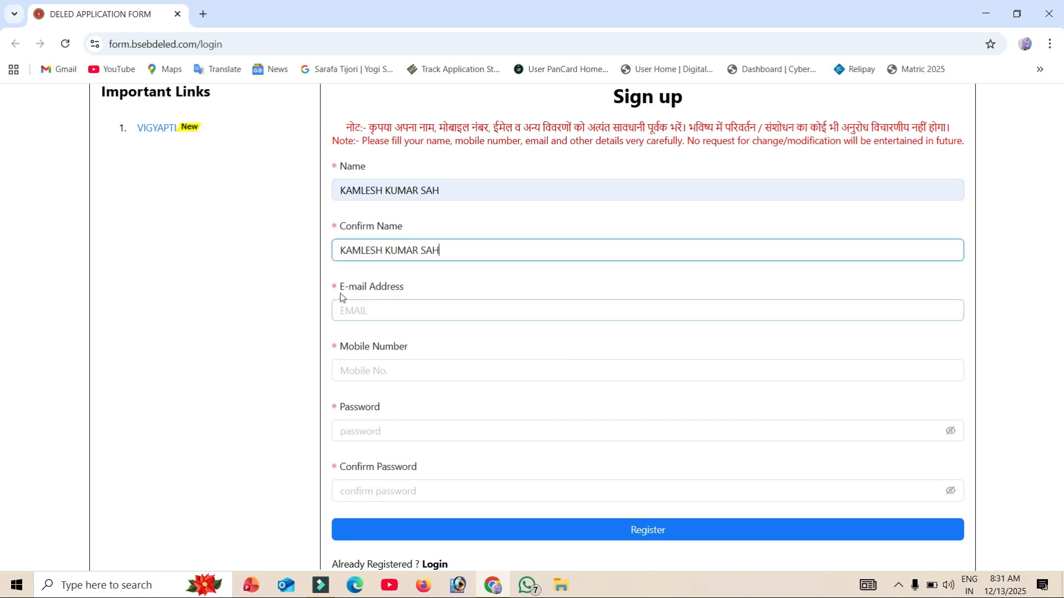
pyautogui.moveTo(339, 295); pyautogui.dragTo(405, 287)
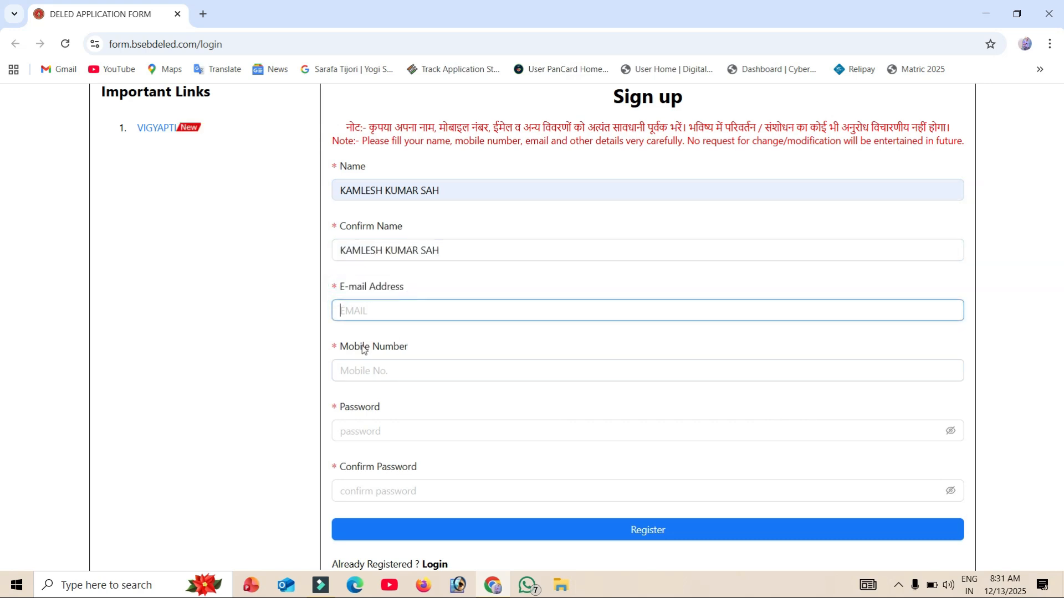
pyautogui.moveTo(339, 349); pyautogui.dragTo(407, 345)
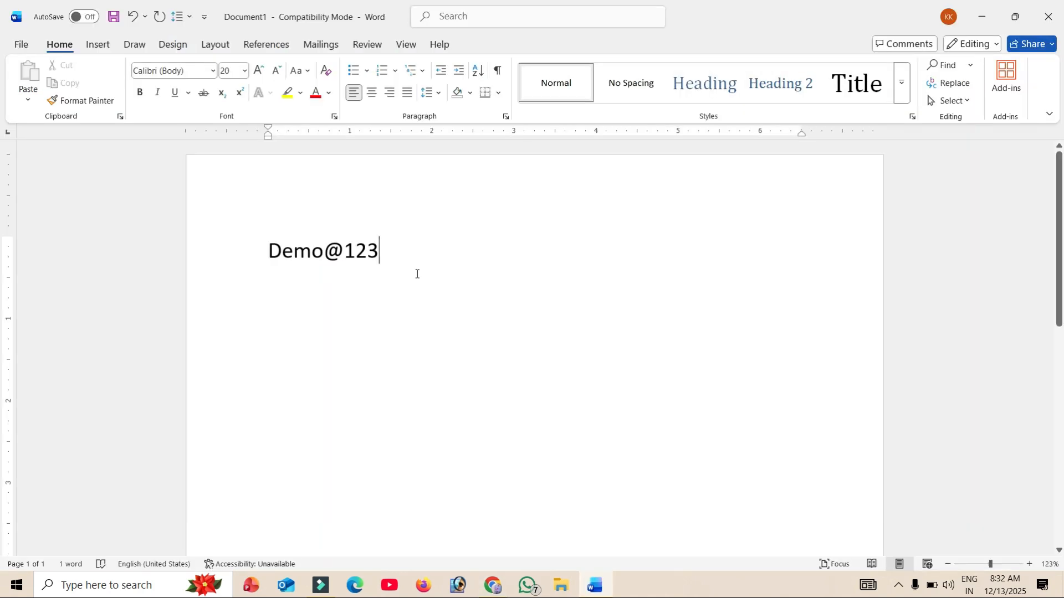
# - Complete the sample password in the Word document and highlight it for review
pyautogui.write('4')
pyautogui.press('Home')
pyautogui.moveTo(269, 250); pyautogui.dragTo(387, 260)
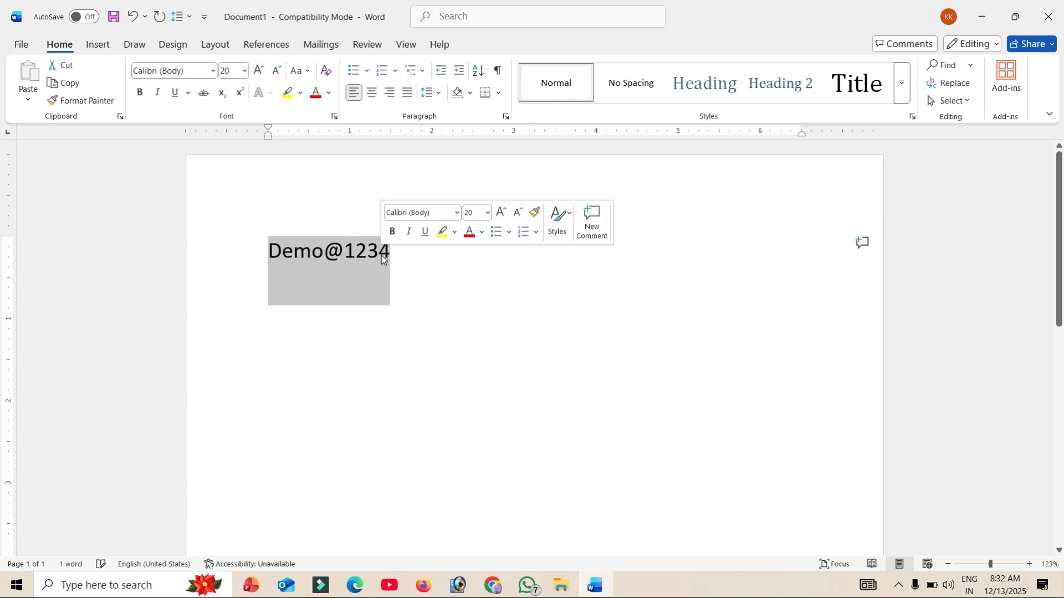
pyautogui.click(443, 274)
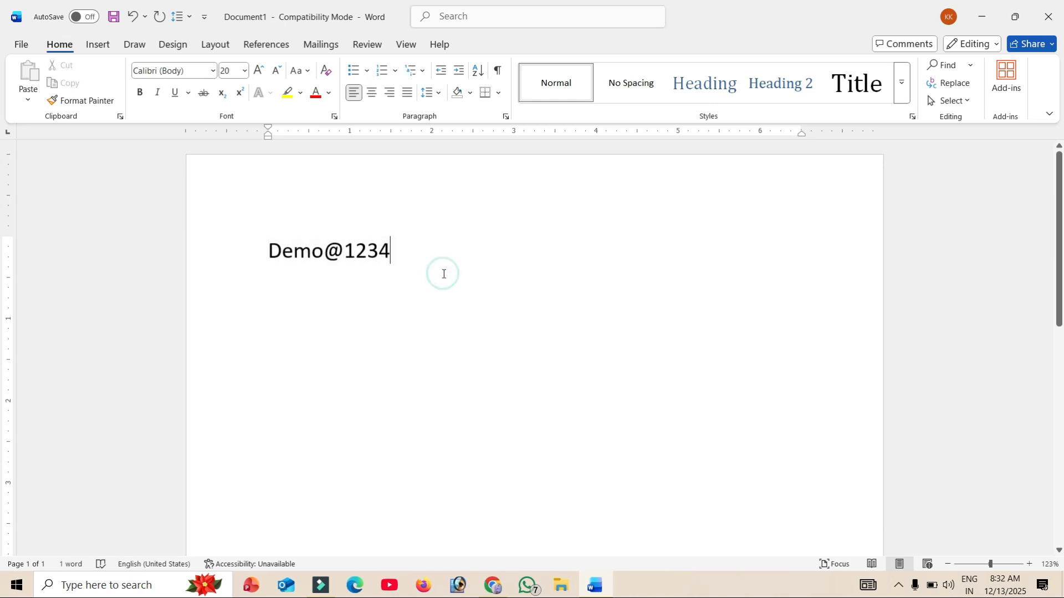
# - Switch back to the sign-up form in Chrome, submit the registration, and log in to the candidate account
pyautogui.hotkey('alt', 'Tab')
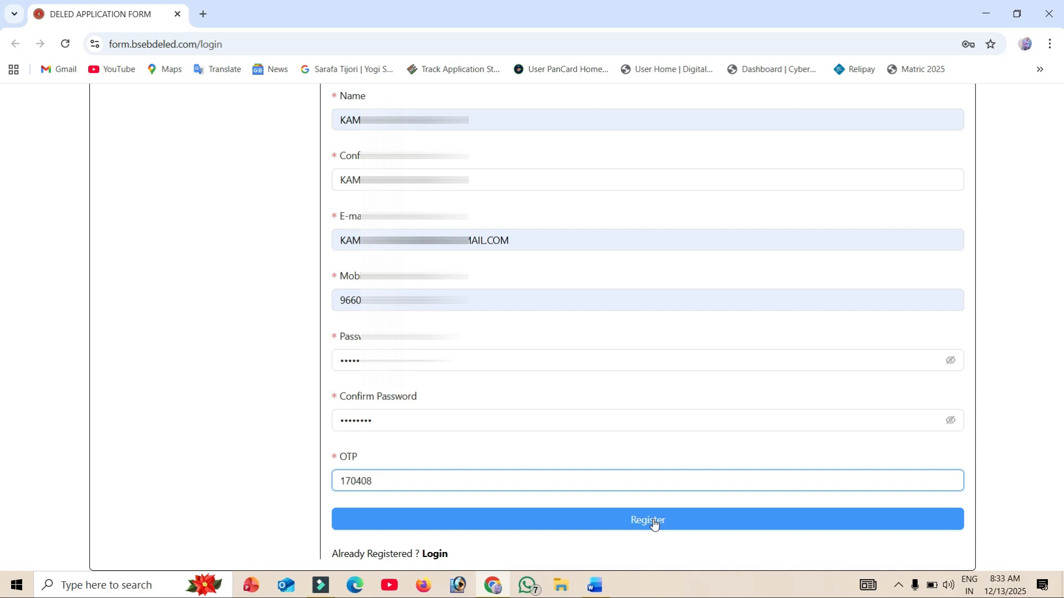
pyautogui.click(653, 523)
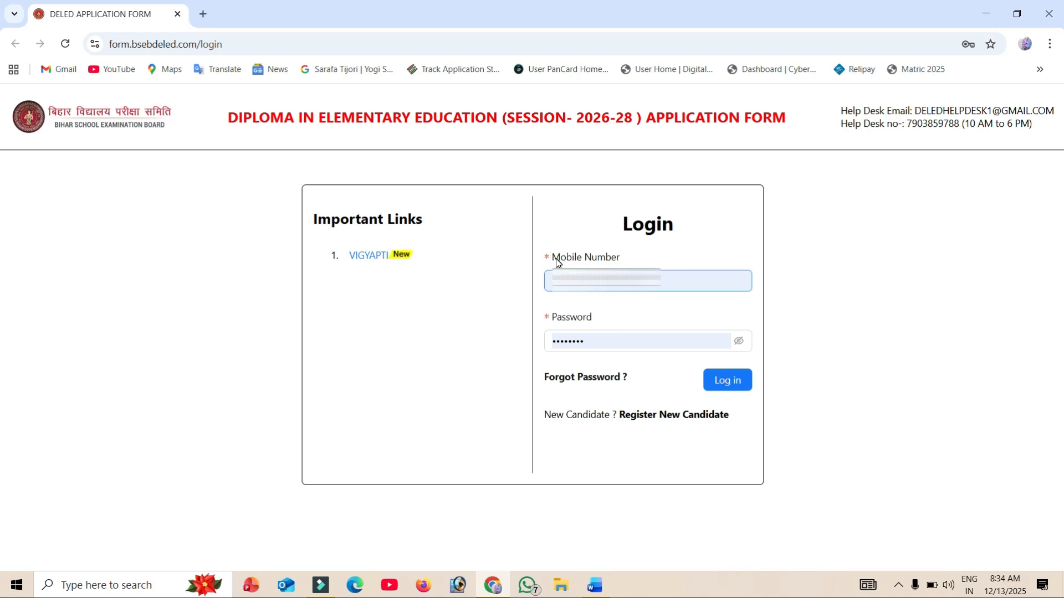
pyautogui.click(558, 340)
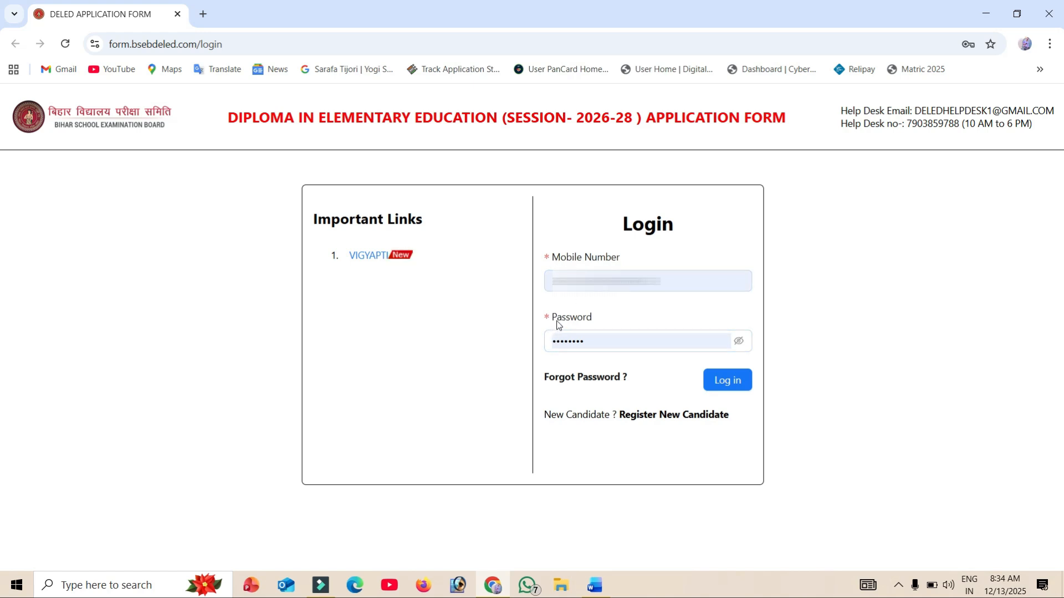
pyautogui.click(726, 385)
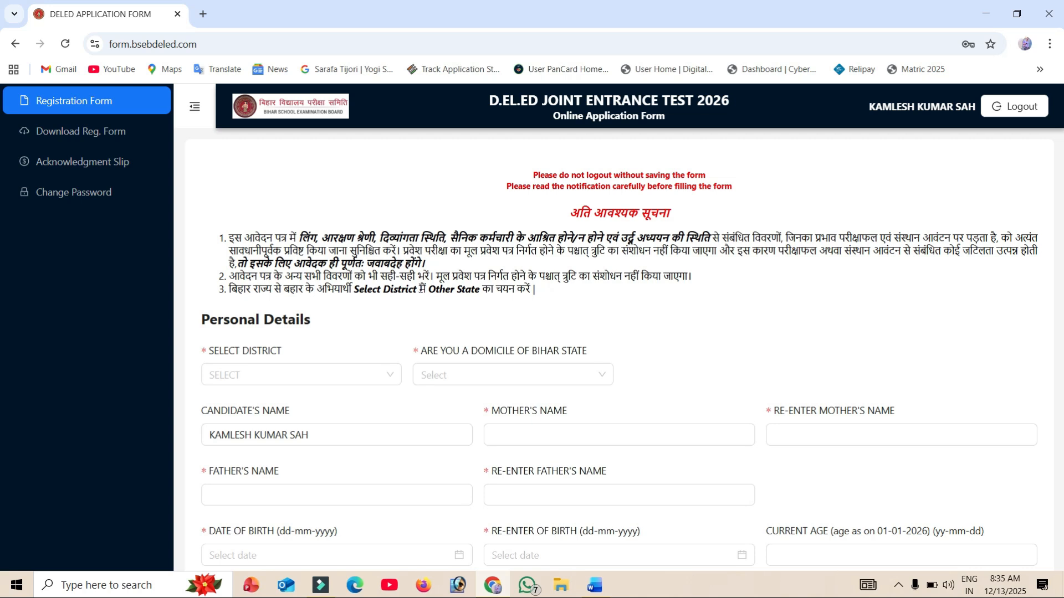
# - Select SHEOHAR (56) as the district in the Personal Details section of the registration form
pyautogui.scroll(-2, 229, 198)
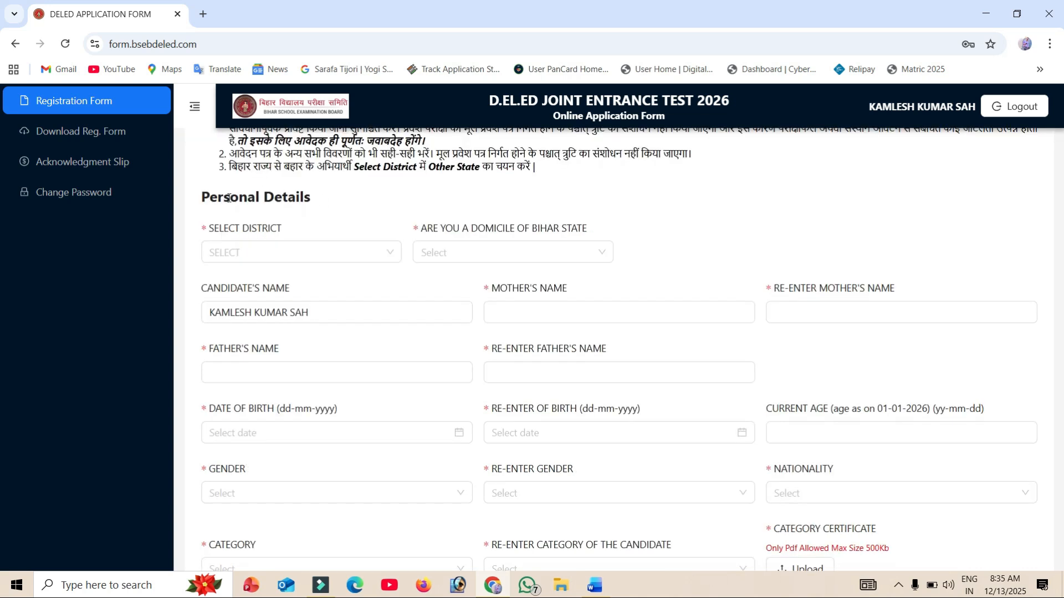
pyautogui.moveTo(201, 198); pyautogui.dragTo(354, 191)
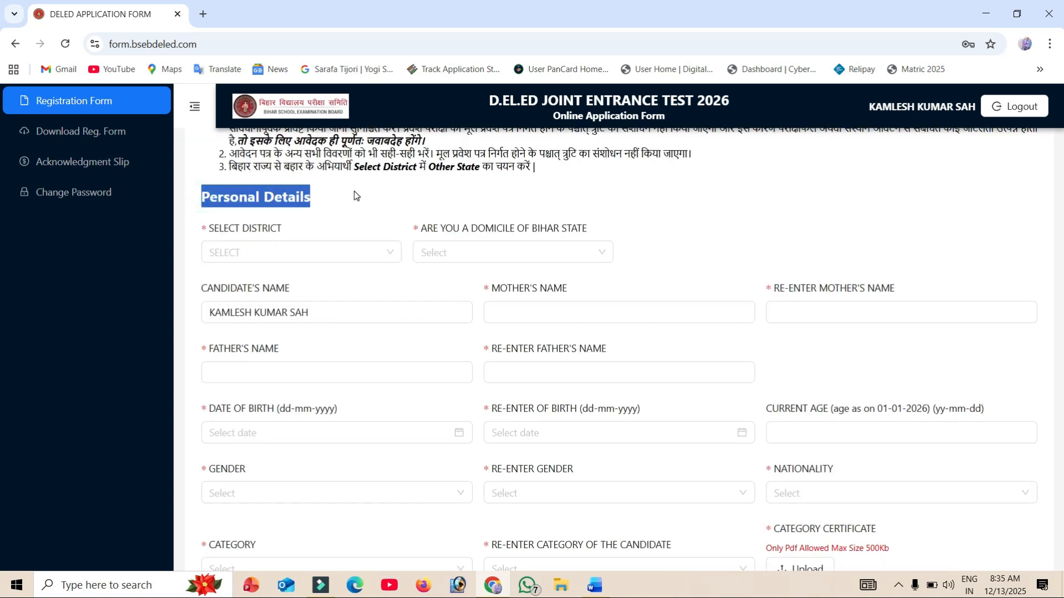
pyautogui.click(253, 254)
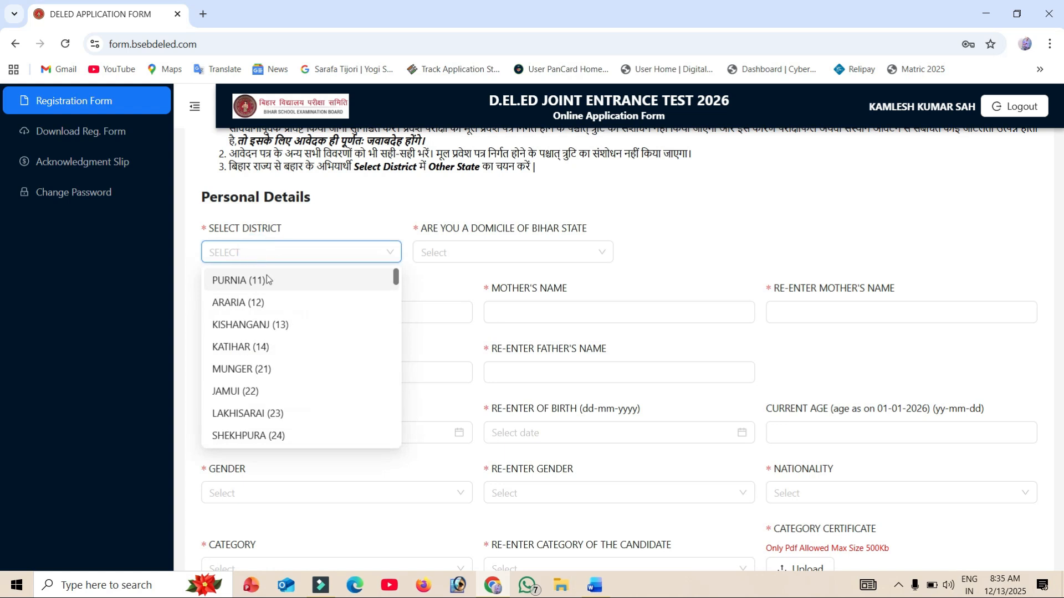
pyautogui.scroll(-10, 270, 329)
pyautogui.scroll(-2, 270, 329)
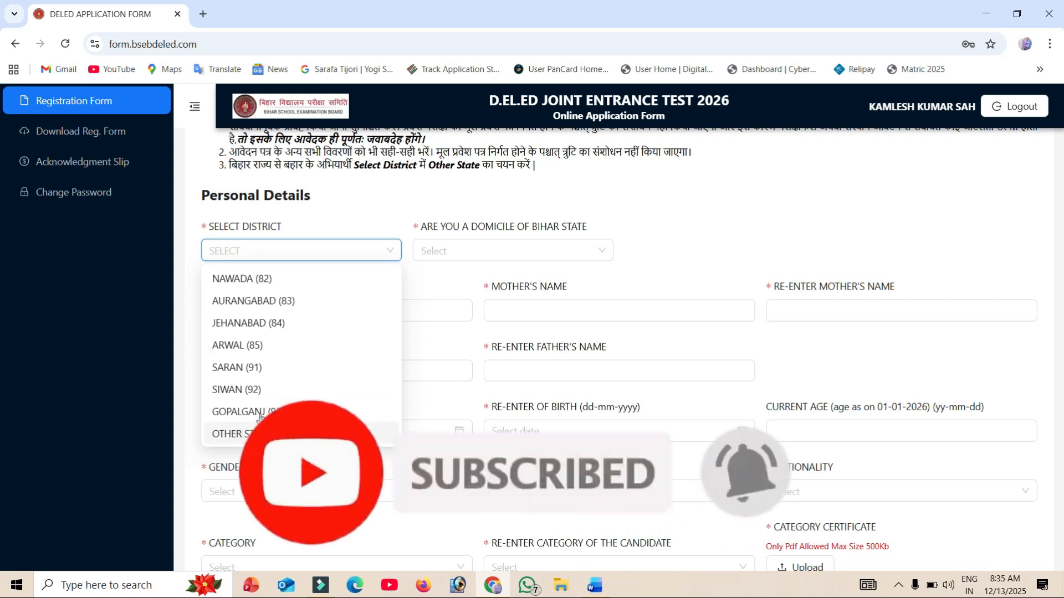
pyautogui.scroll(1, 263, 371)
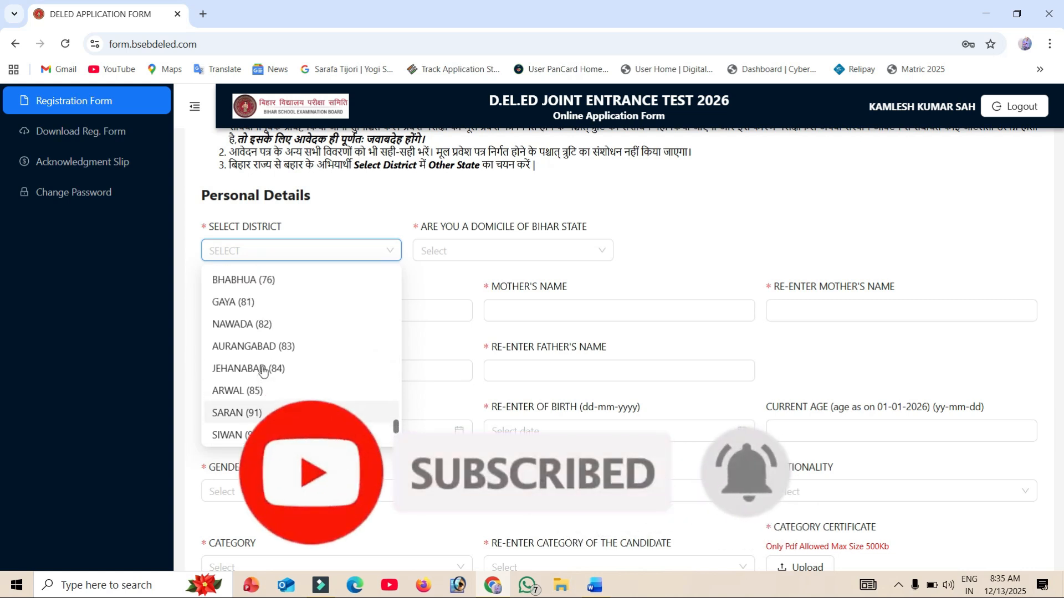
pyautogui.scroll(4, 263, 370)
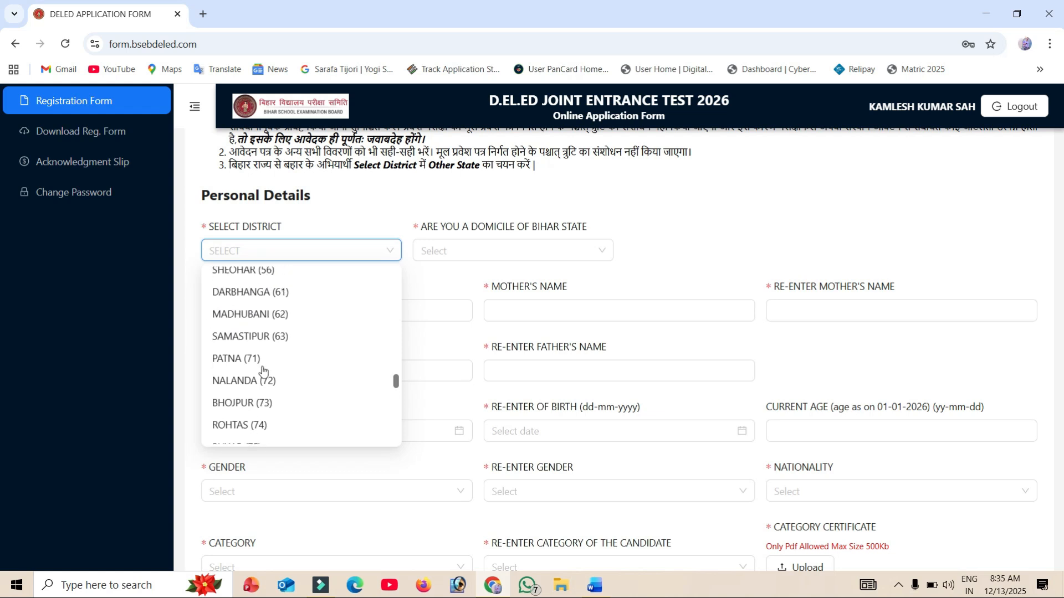
pyautogui.scroll(2, 262, 370)
pyautogui.click(263, 365)
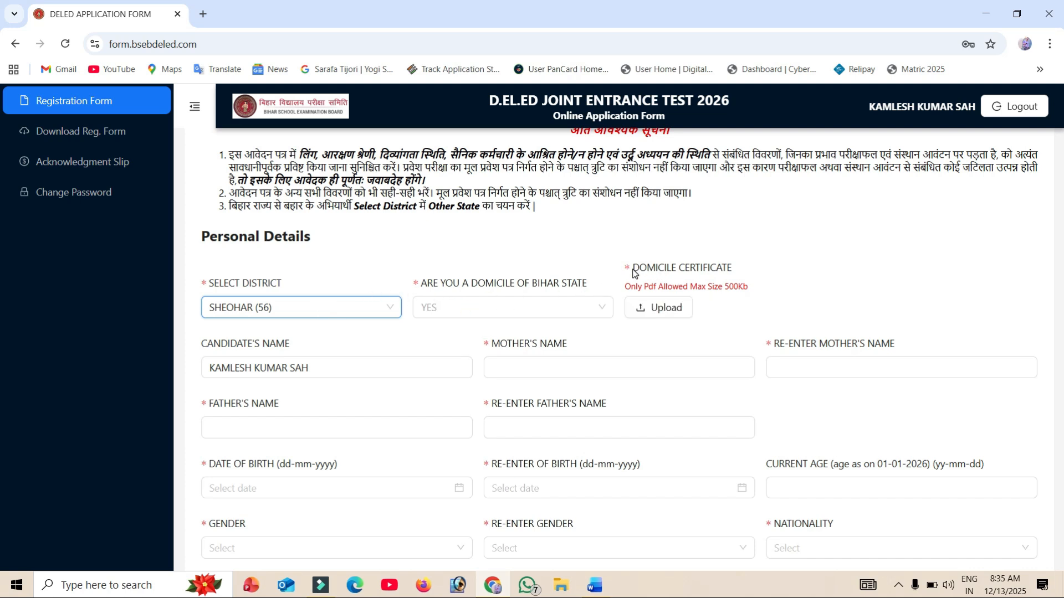
# - Examine the domicile certificate upload and the candidate's, mother's and father's name fields with their re-entry fields
pyautogui.moveTo(632, 268); pyautogui.dragTo(725, 268)
pyautogui.click(734, 268)
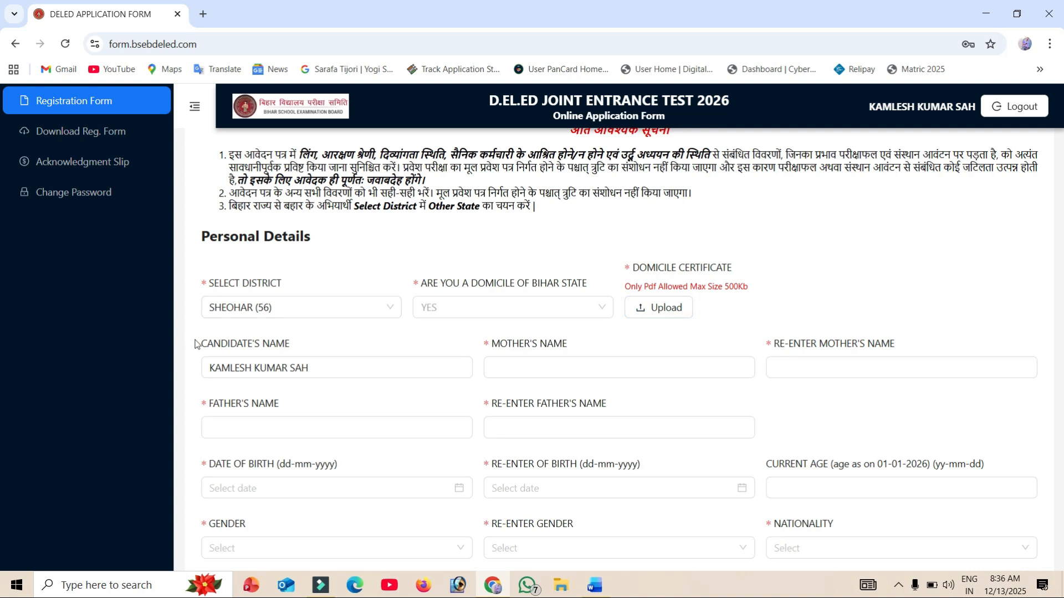
pyautogui.moveTo(198, 343); pyautogui.dragTo(305, 342)
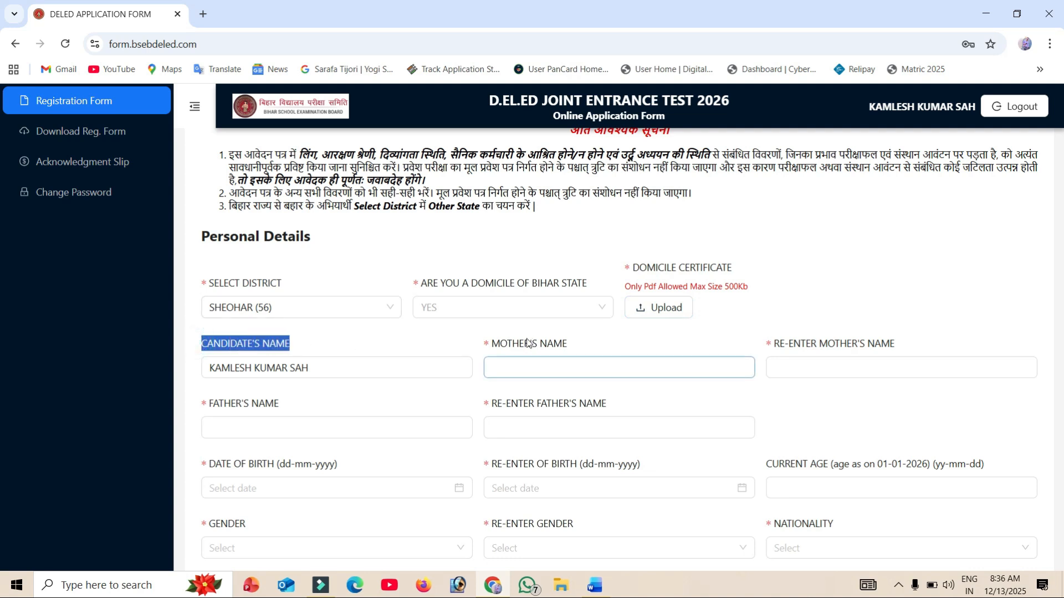
pyautogui.moveTo(492, 344); pyautogui.dragTo(578, 353)
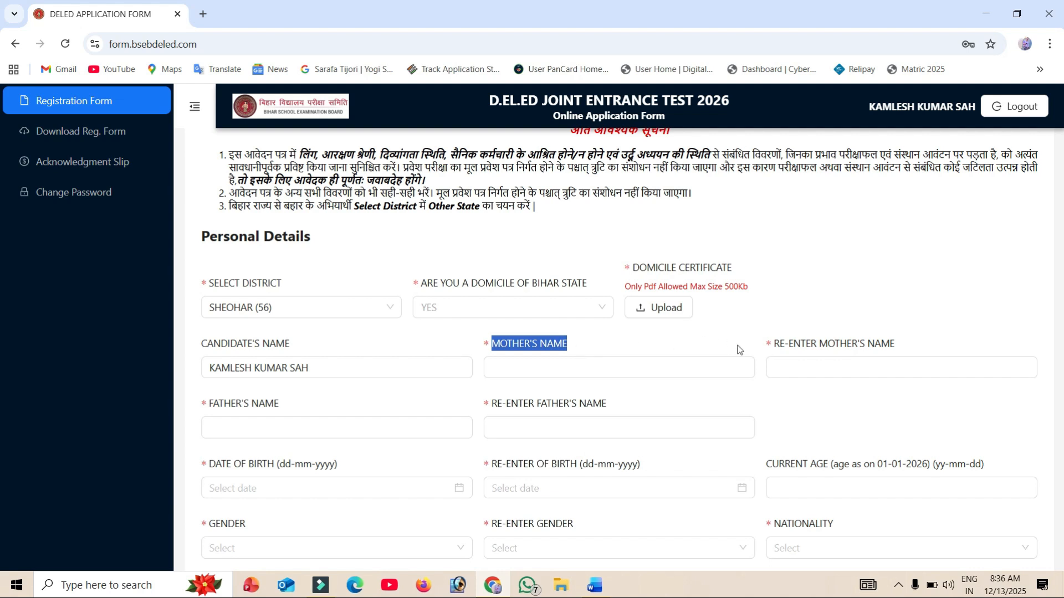
pyautogui.click(771, 346)
pyautogui.moveTo(771, 346); pyautogui.dragTo(904, 345)
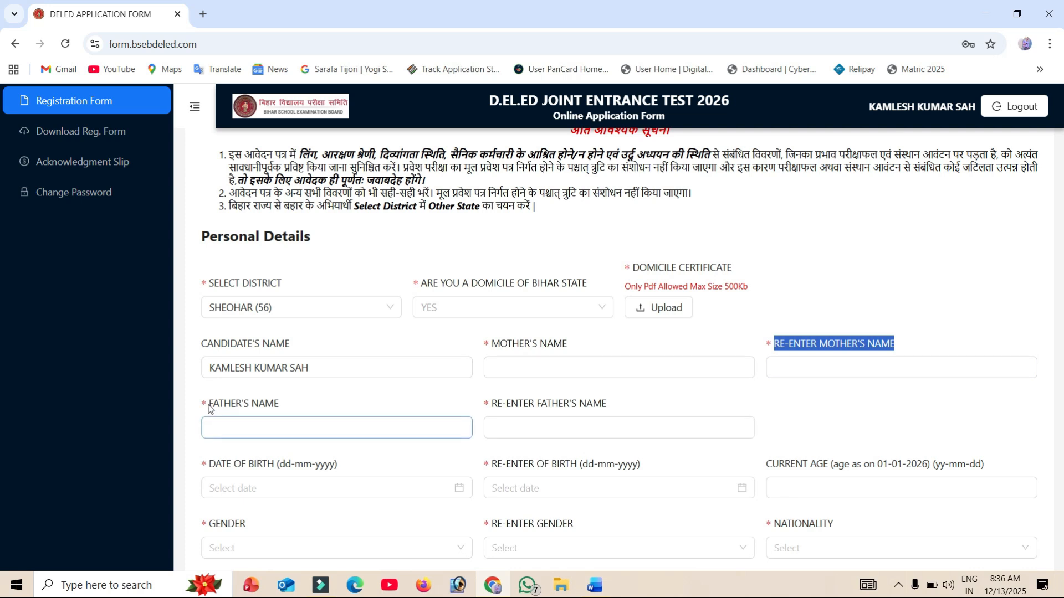
pyautogui.moveTo(209, 404); pyautogui.dragTo(314, 410)
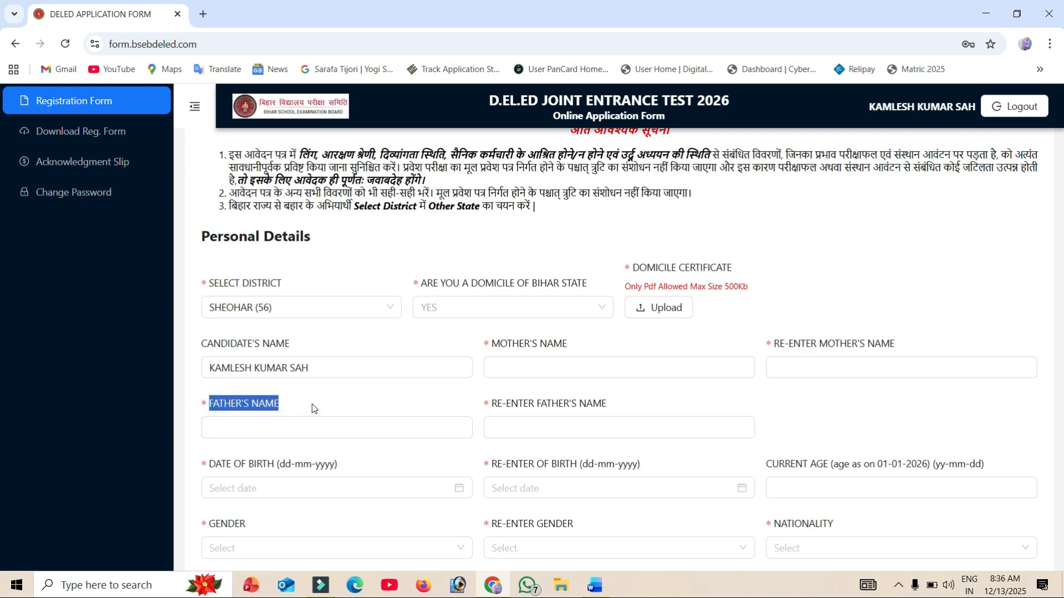
pyautogui.moveTo(491, 407); pyautogui.dragTo(610, 413)
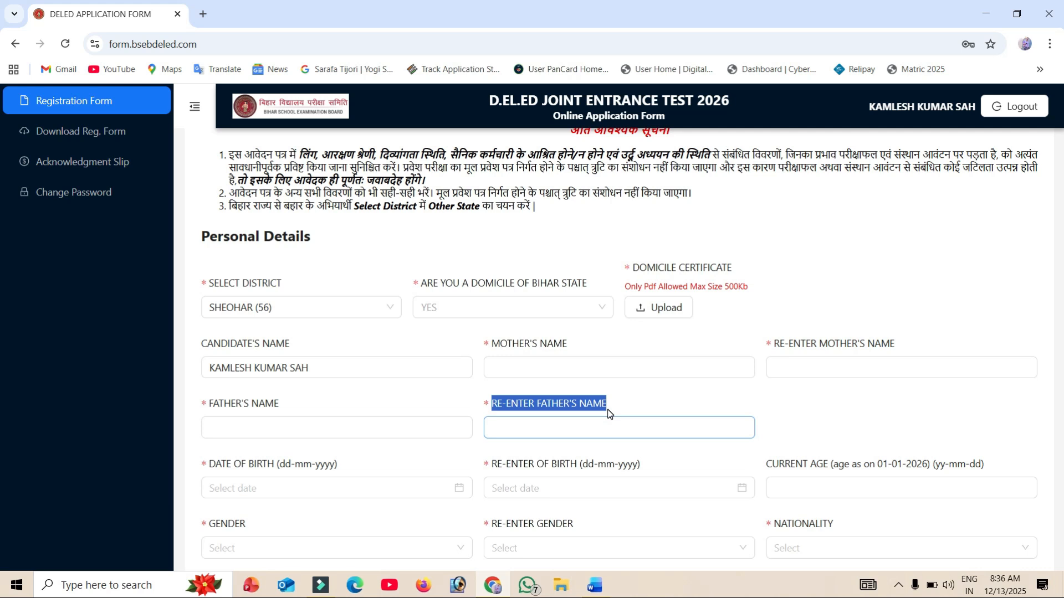
# - Fill in and re-enter the candidate's date of birth, and check the current age field
pyautogui.scroll(-5, 609, 413)
pyautogui.moveTo(204, 174); pyautogui.dragTo(338, 175)
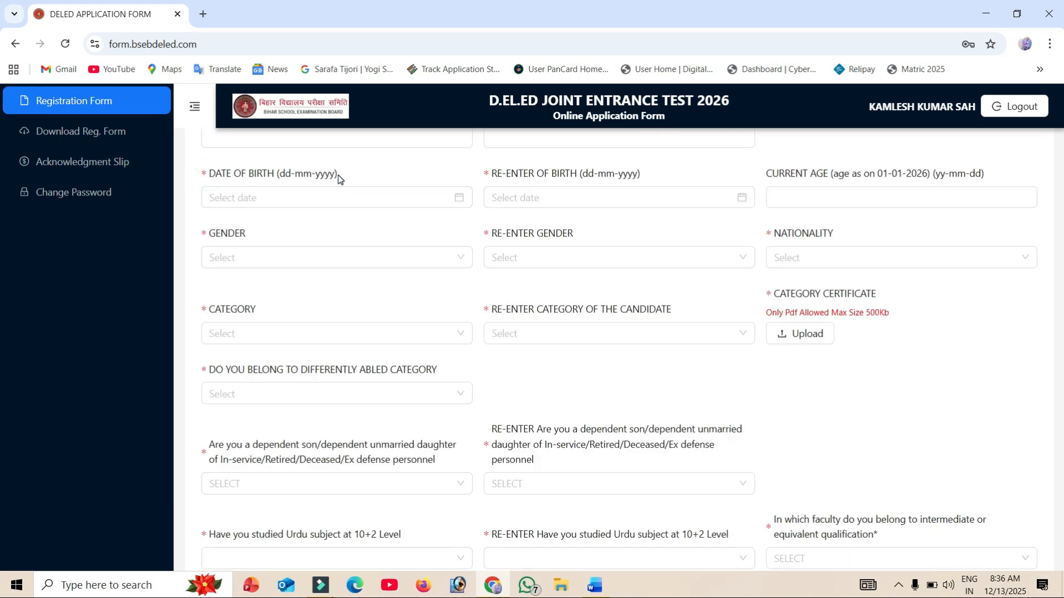
pyautogui.click(338, 175)
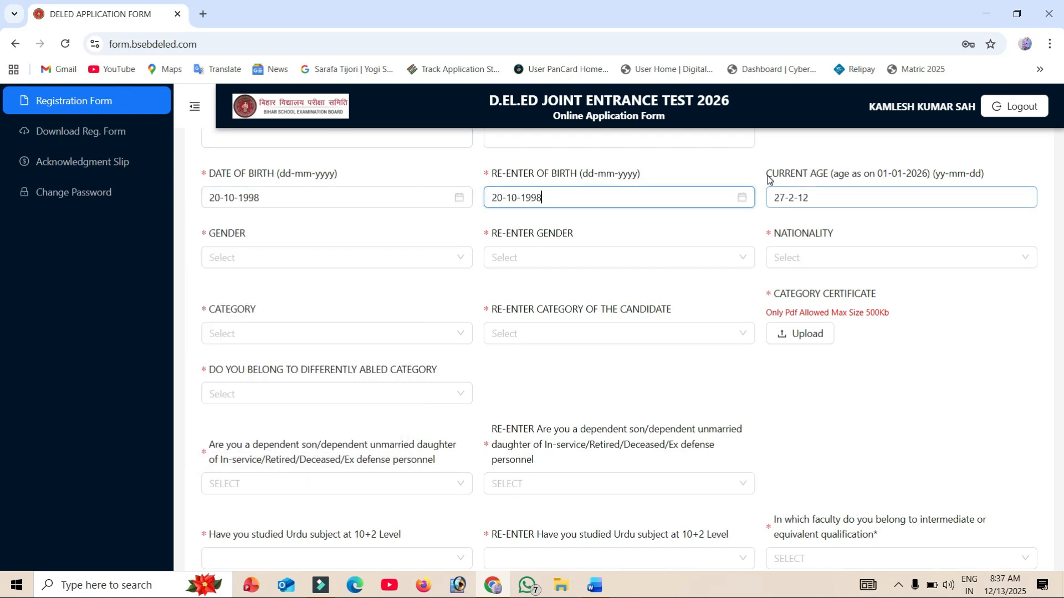
pyautogui.moveTo(767, 174); pyautogui.dragTo(890, 184)
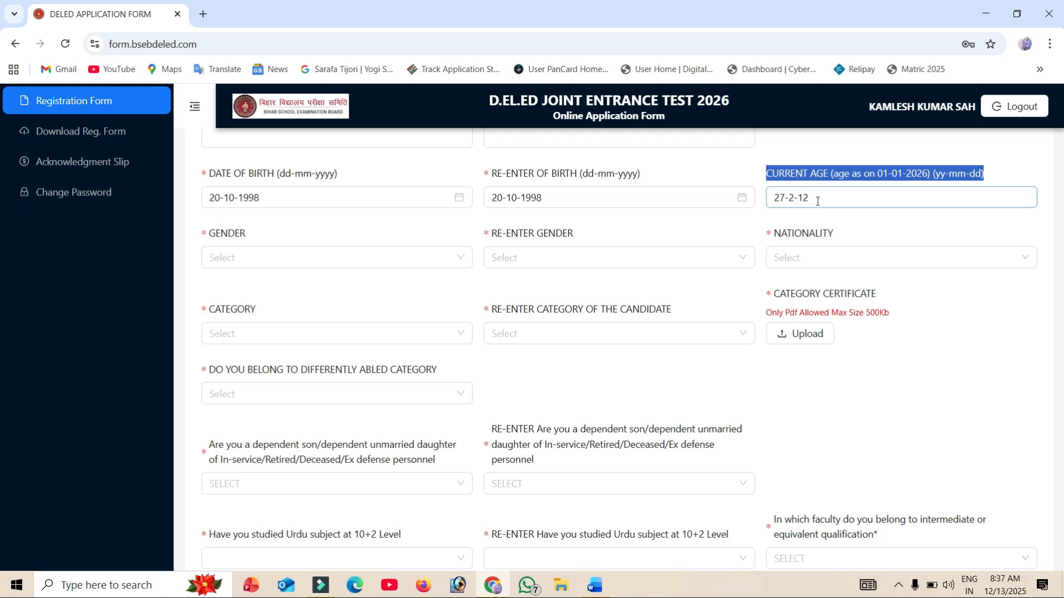
# - Set the gender and its re-entry to MALE and the nationality to INDIAN
pyautogui.click(264, 258)
pyautogui.click(244, 287)
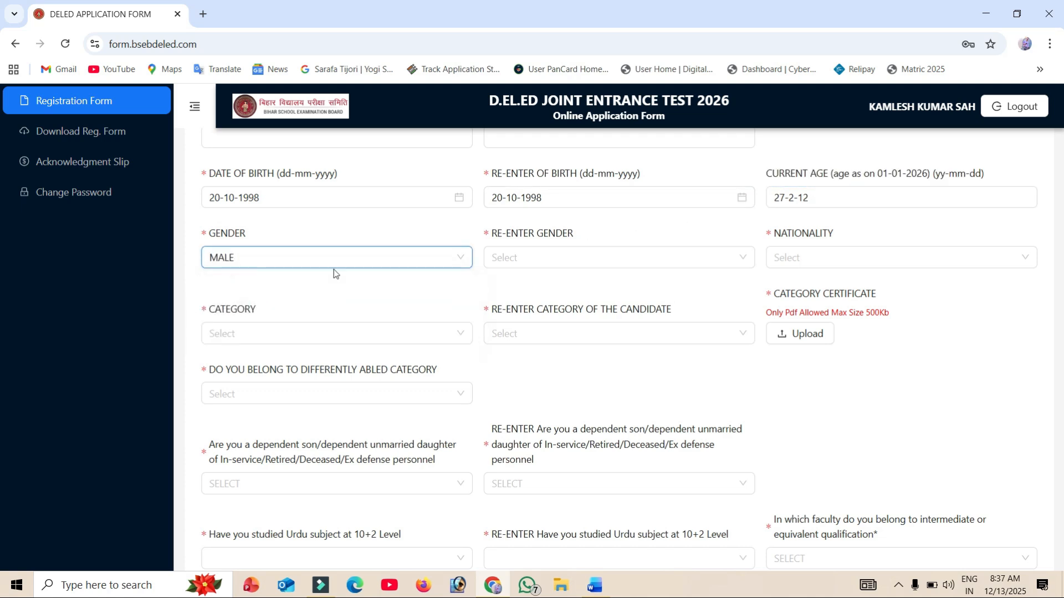
pyautogui.click(494, 259)
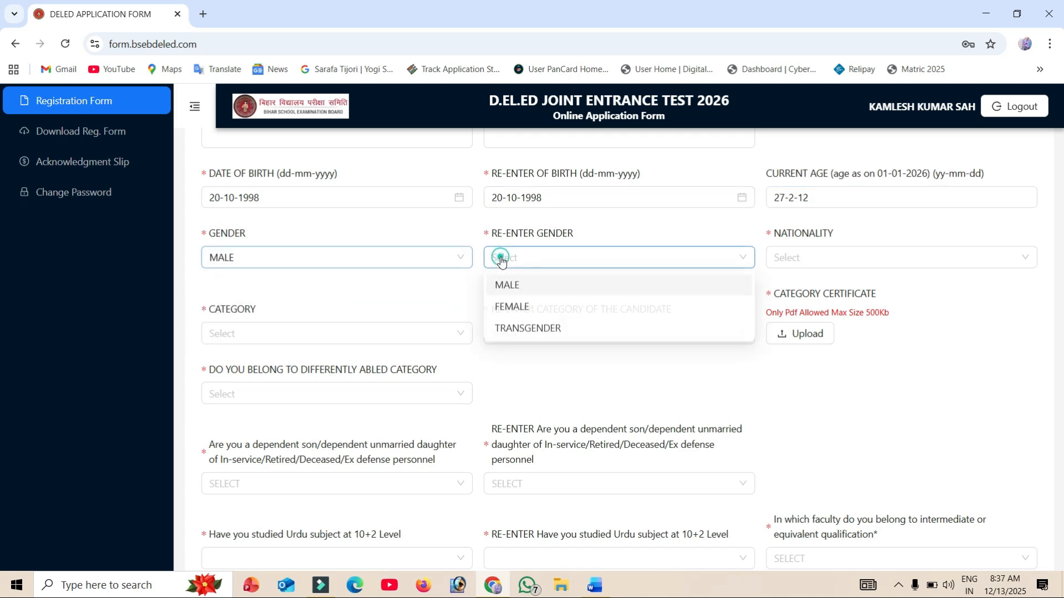
pyautogui.click(533, 285)
pyautogui.moveTo(776, 239); pyautogui.dragTo(817, 237)
pyautogui.click(812, 258)
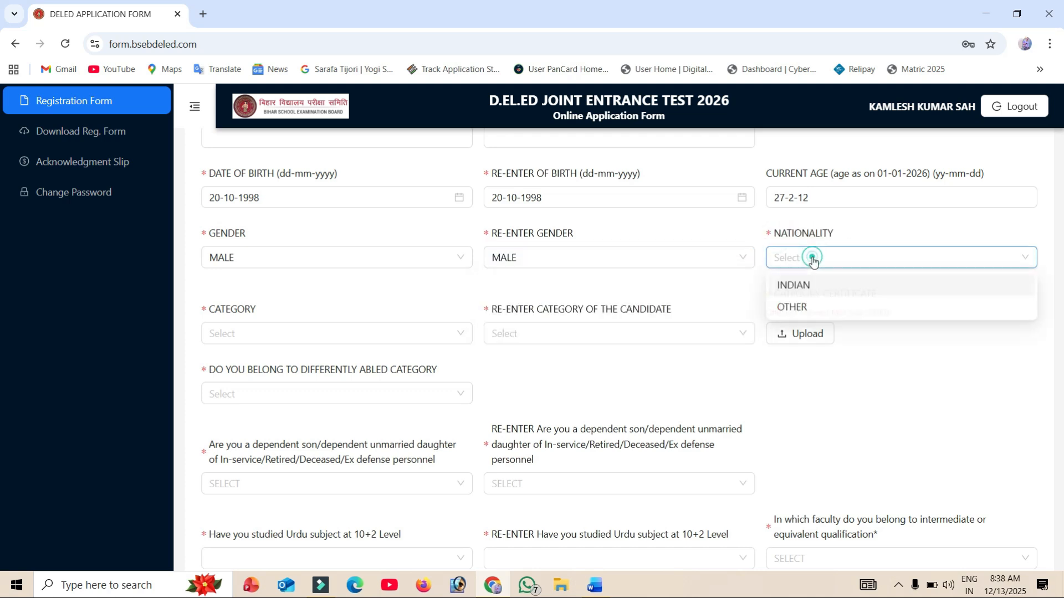
pyautogui.click(793, 287)
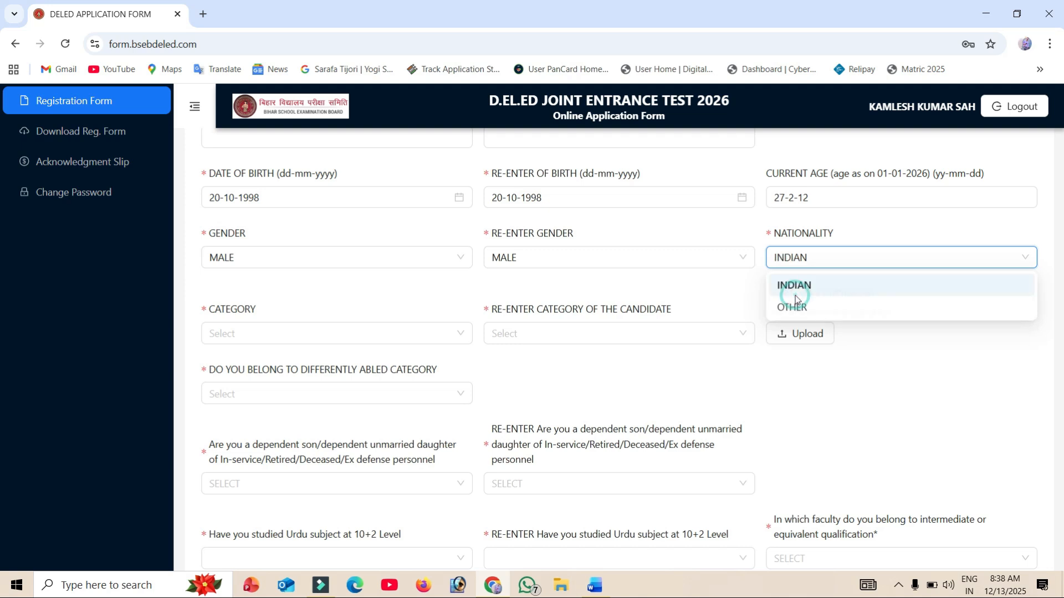
# - Set the candidate's category and its re-entry to EBC, and review the category certificate requirement
pyautogui.click(288, 331)
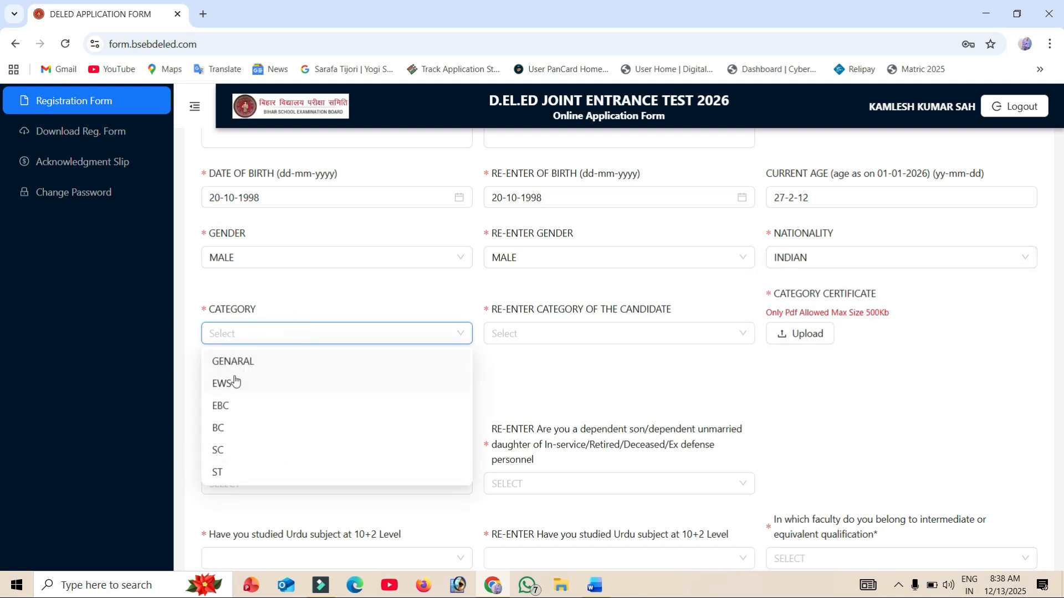
pyautogui.click(224, 408)
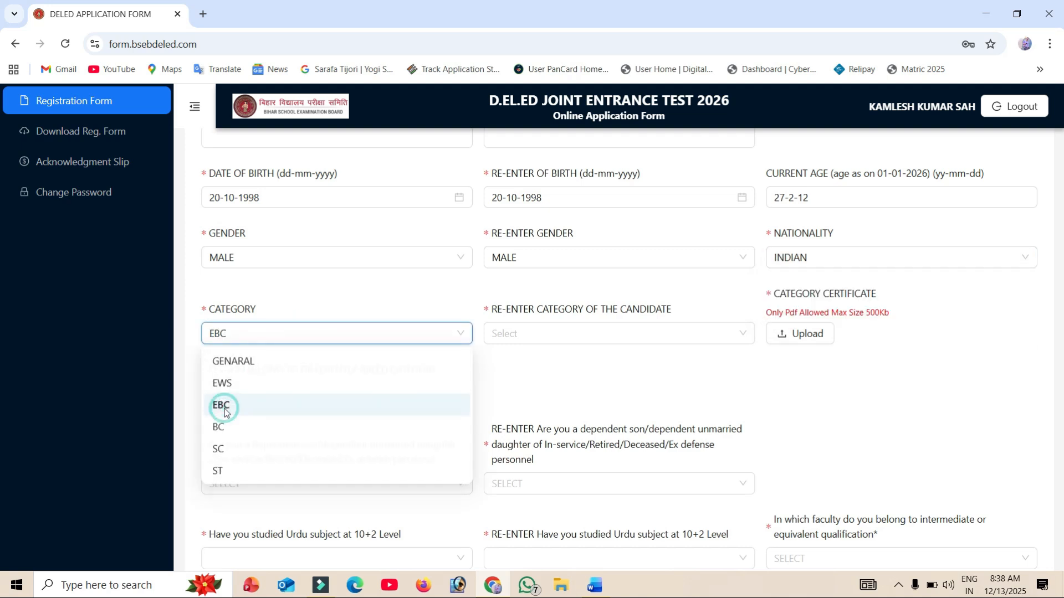
pyautogui.click(527, 332)
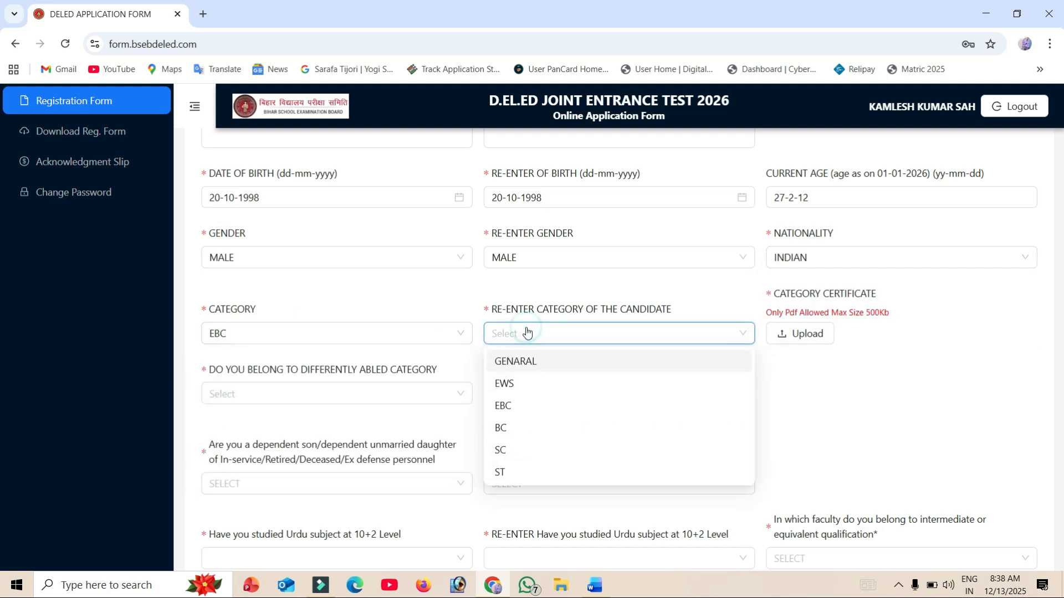
pyautogui.click(506, 405)
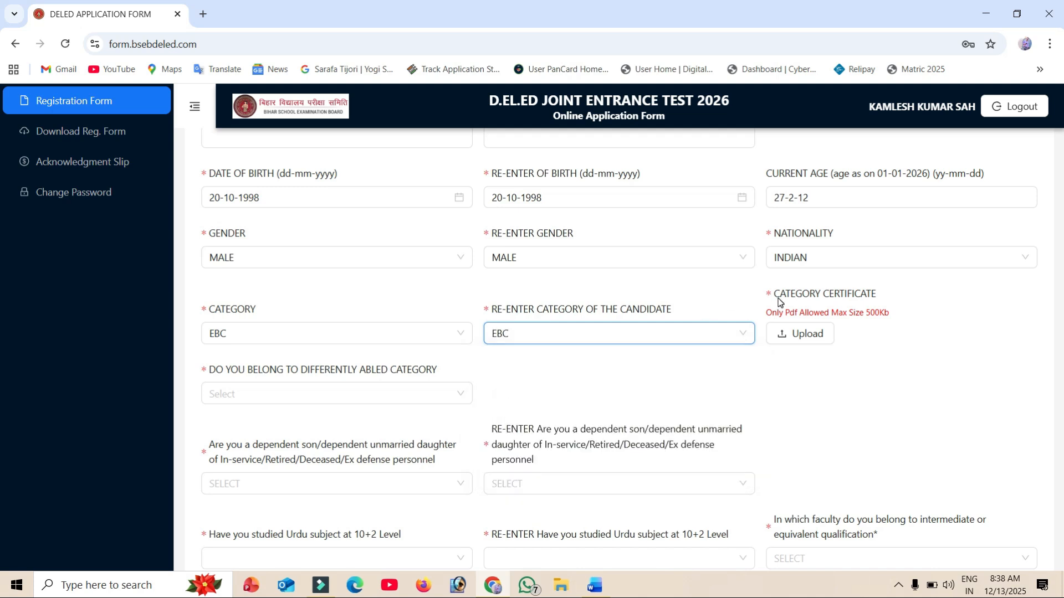
pyautogui.moveTo(780, 302); pyautogui.dragTo(882, 302)
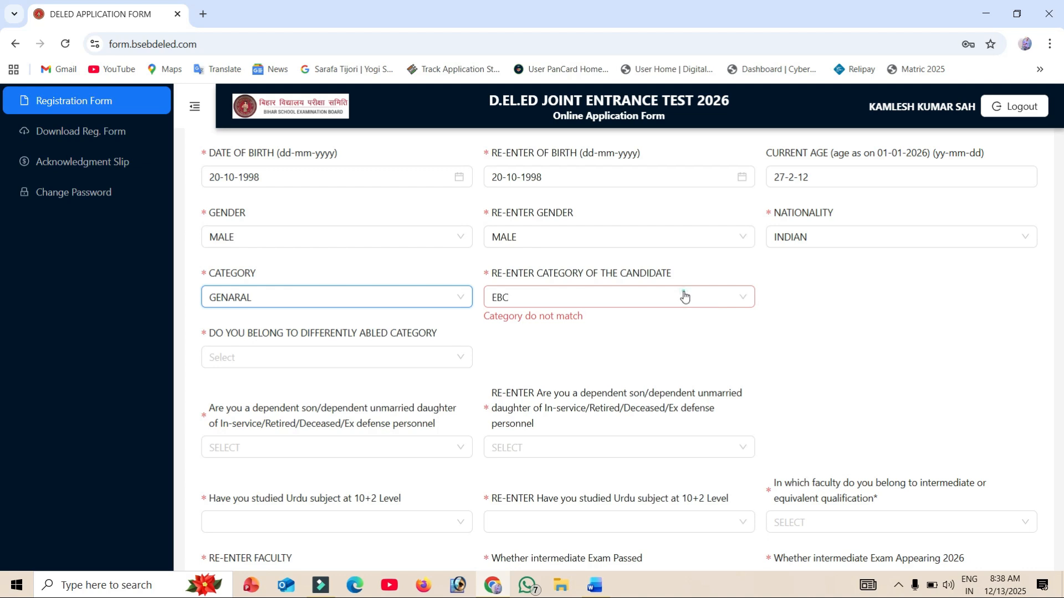
# - Set the re-entered category of the candidate to GENARAL to match the category field
pyautogui.click(684, 296)
pyautogui.click(566, 328)
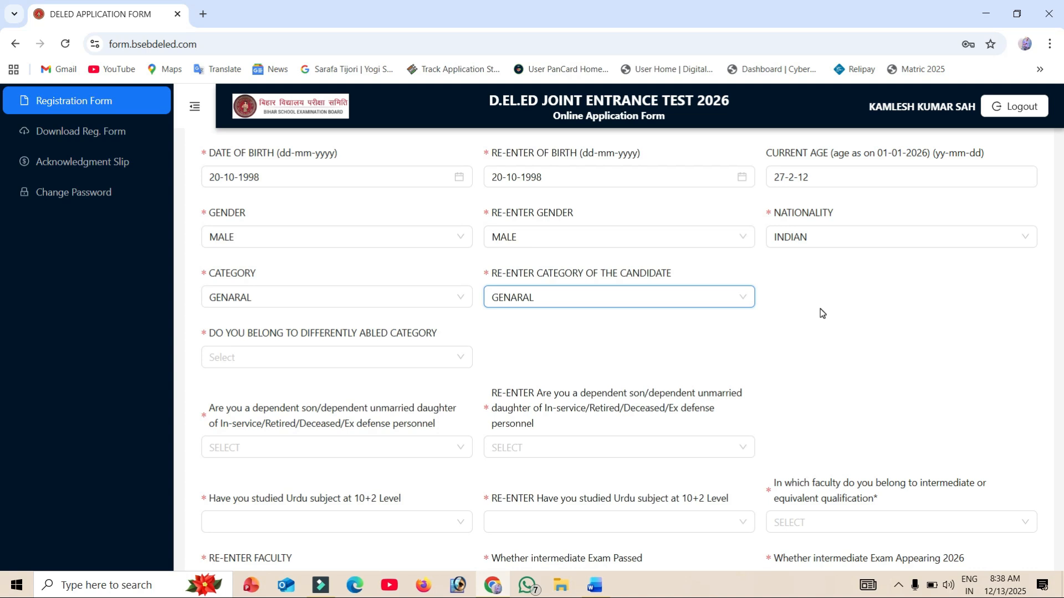
# - Set the candidate's category and its re-entry to EBC, and check the file requirements for the category certificate
pyautogui.click(268, 301)
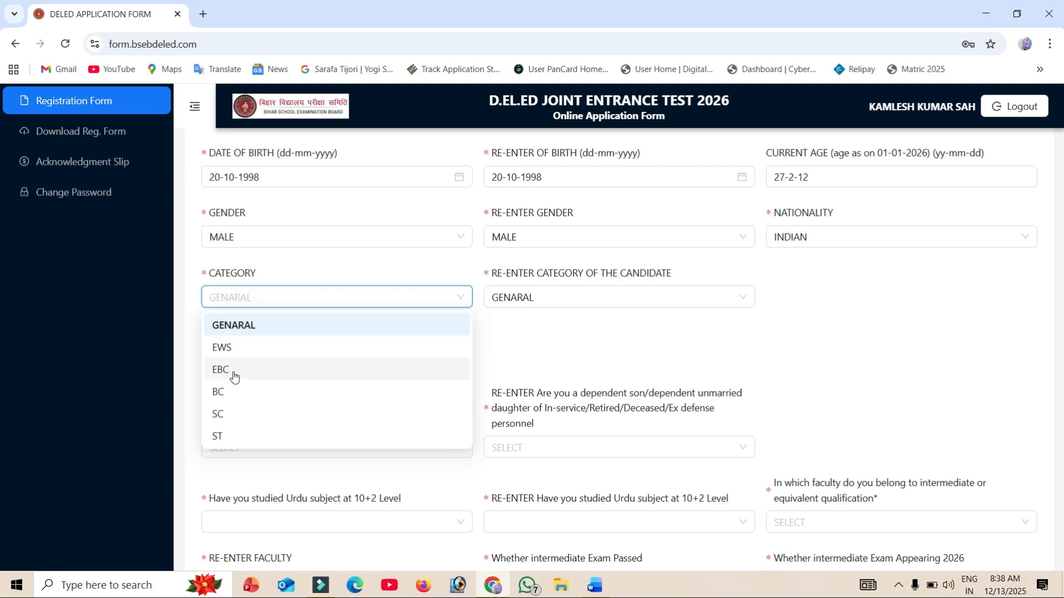
pyautogui.click(233, 371)
pyautogui.click(577, 321)
pyautogui.click(554, 386)
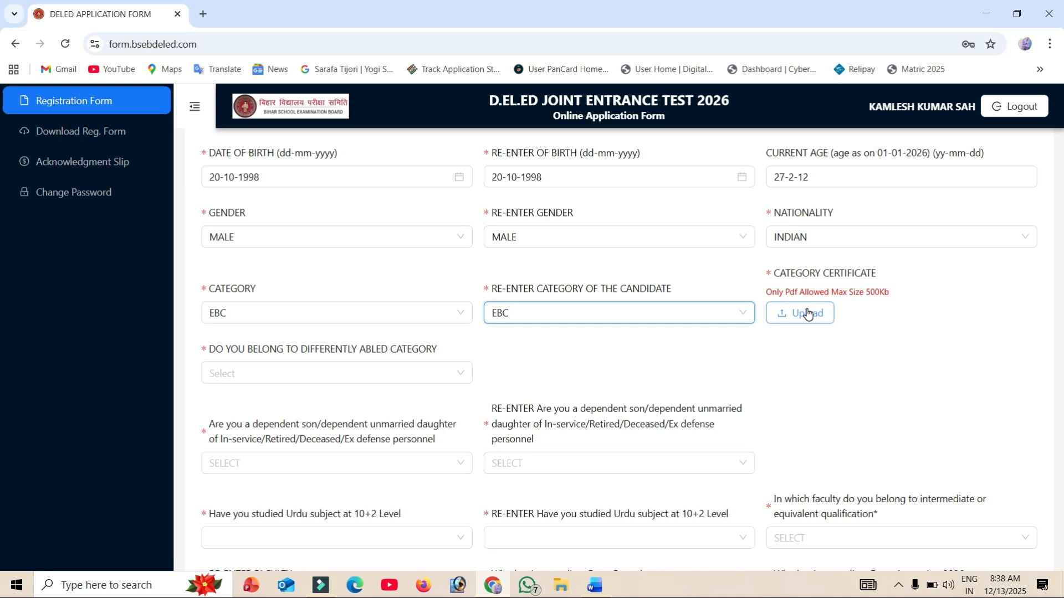
pyautogui.moveTo(766, 292); pyautogui.dragTo(890, 296)
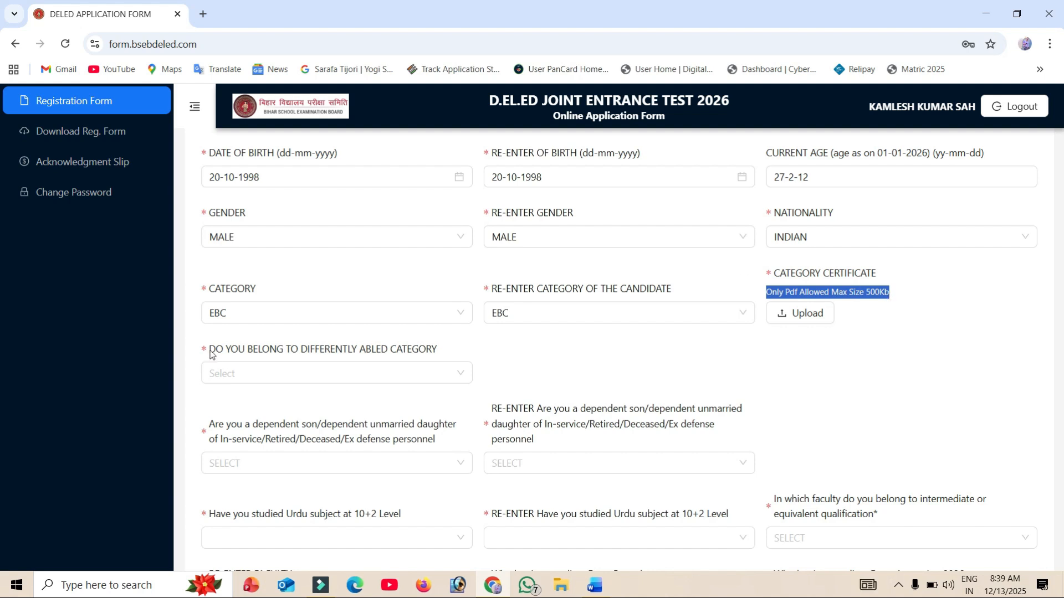
# - Answer NO to the question about belonging to the differently abled category
pyautogui.moveTo(209, 349); pyautogui.dragTo(395, 363)
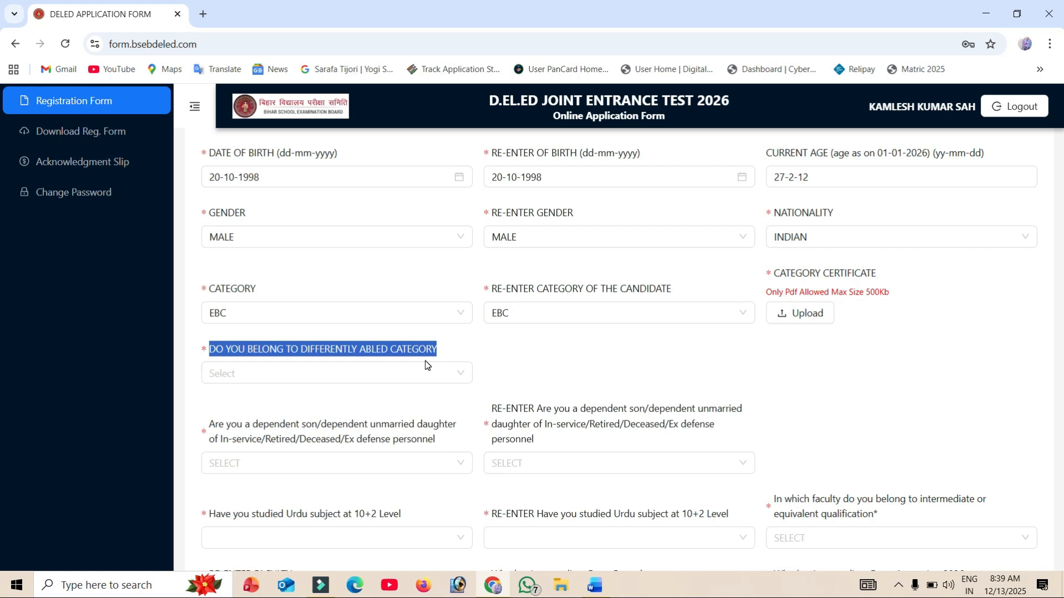
pyautogui.click(317, 381)
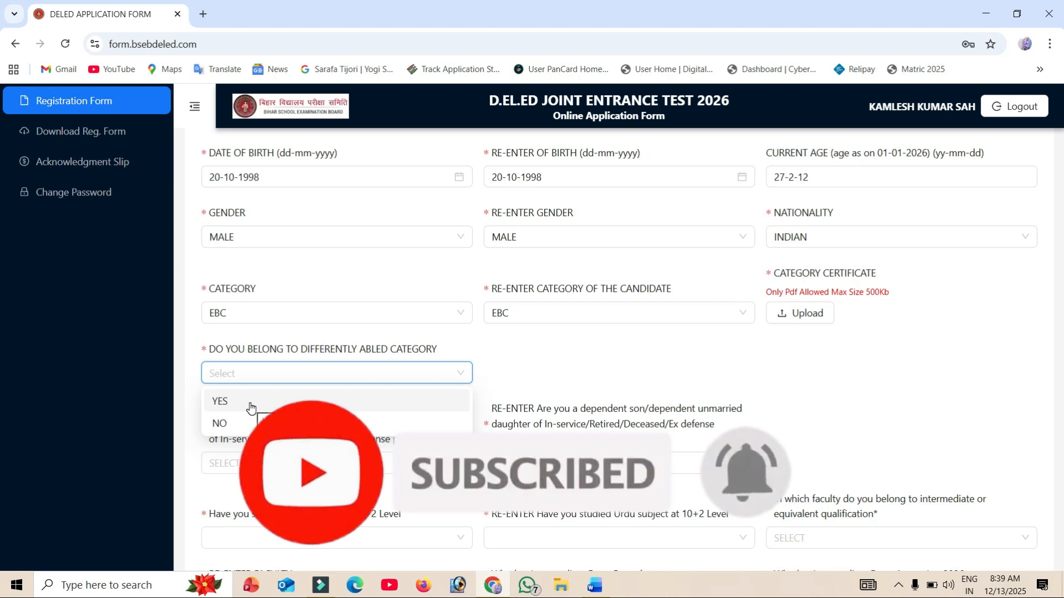
pyautogui.click(238, 424)
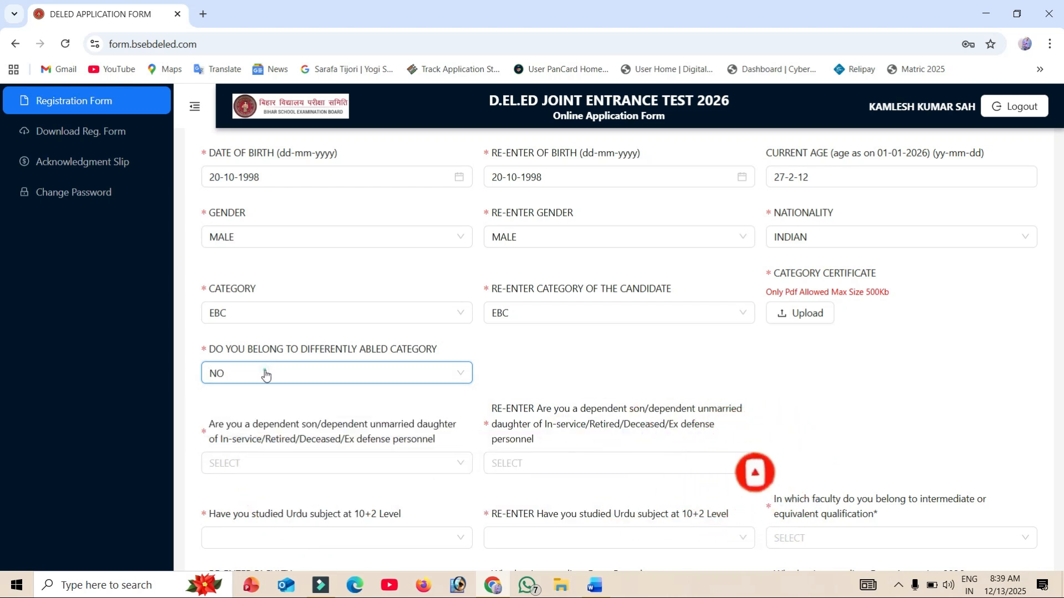
# - Try the differently abled answer YES with category LOCOMOTOR DISABLED, check the certificate field, and set the answer back to NO
pyautogui.click(267, 371)
pyautogui.click(223, 409)
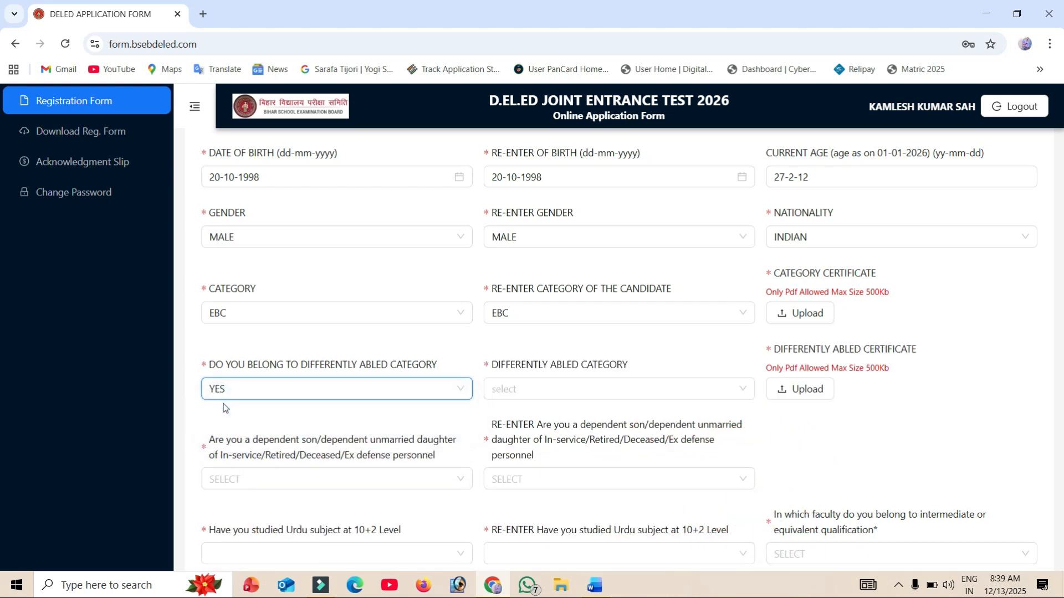
pyautogui.click(554, 390)
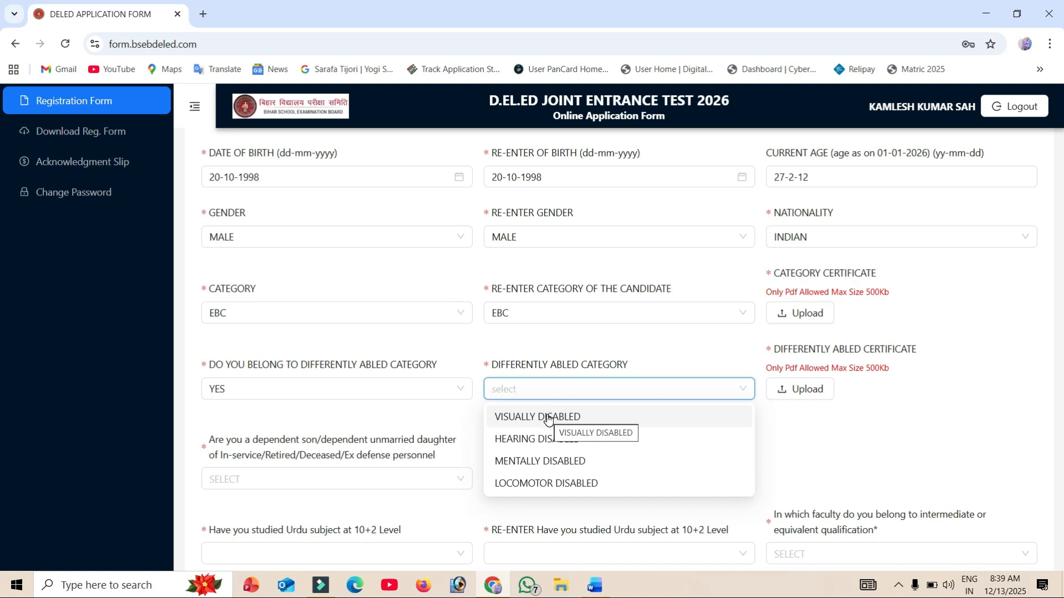
pyautogui.click(532, 483)
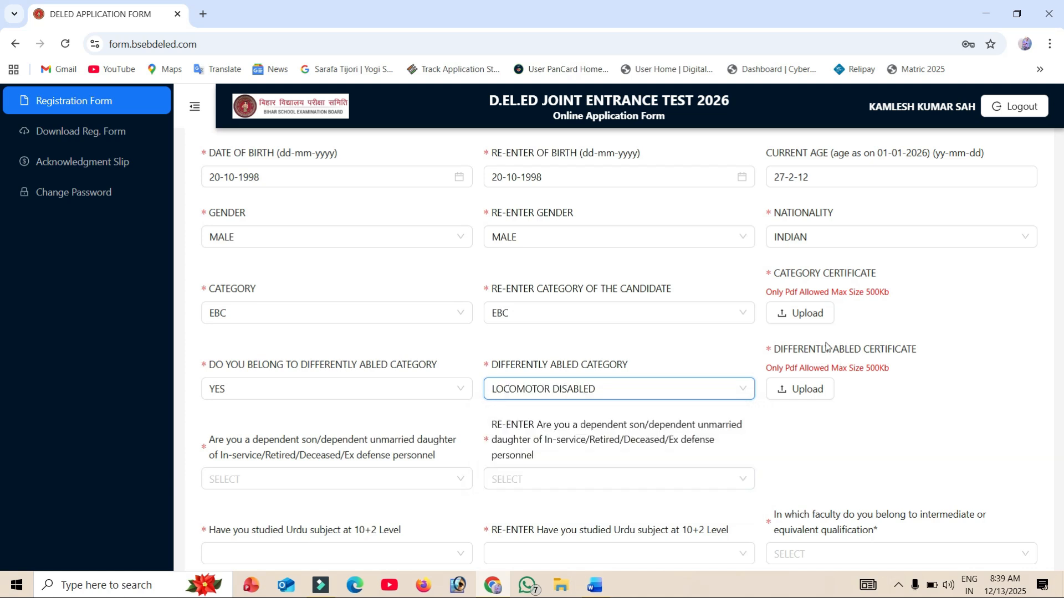
pyautogui.moveTo(783, 348); pyautogui.dragTo(775, 349)
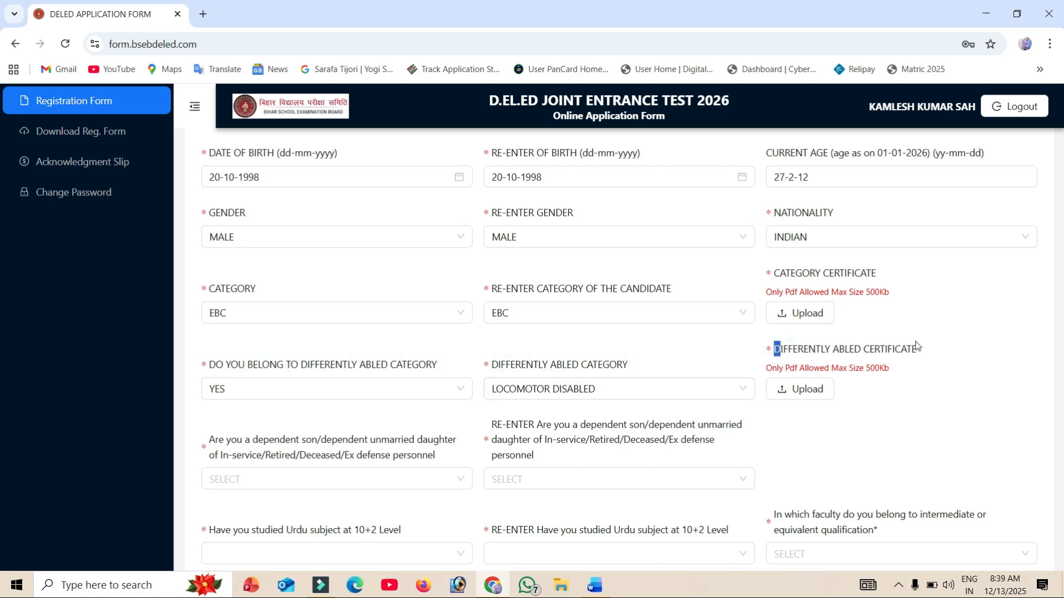
pyautogui.click(356, 391)
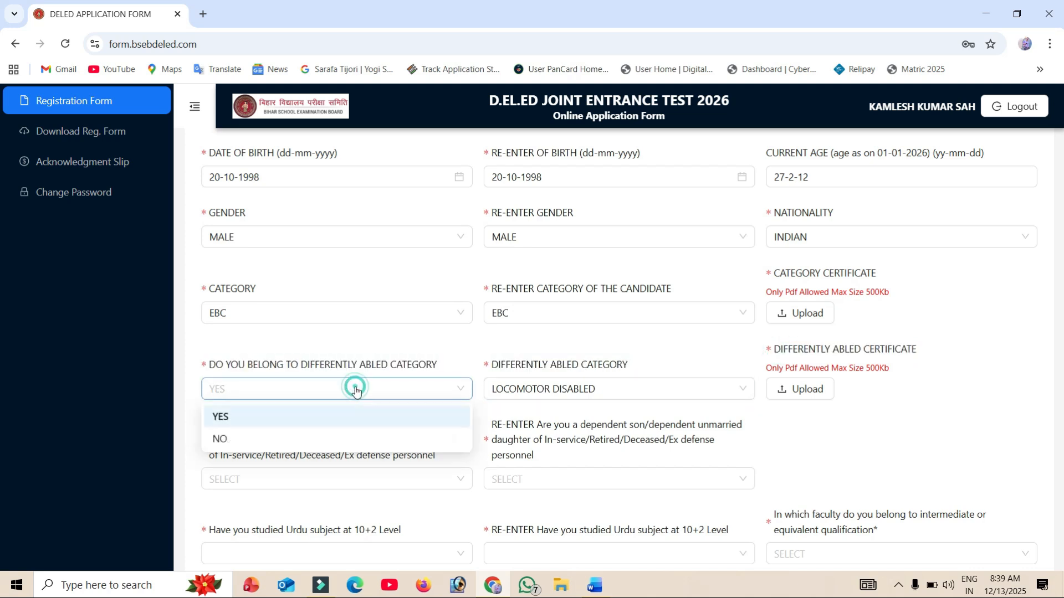
pyautogui.click(256, 438)
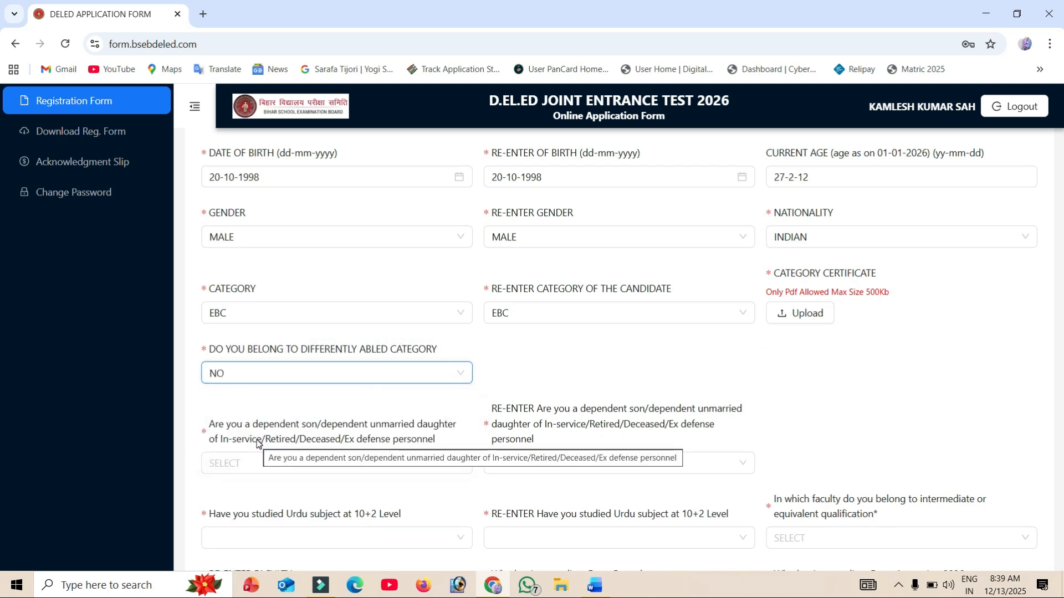
# - Answer NO to being a dependent of in-service, retired, deceased or ex defense personnel, in both the original and re-entry fields
pyautogui.scroll(-5, 257, 443)
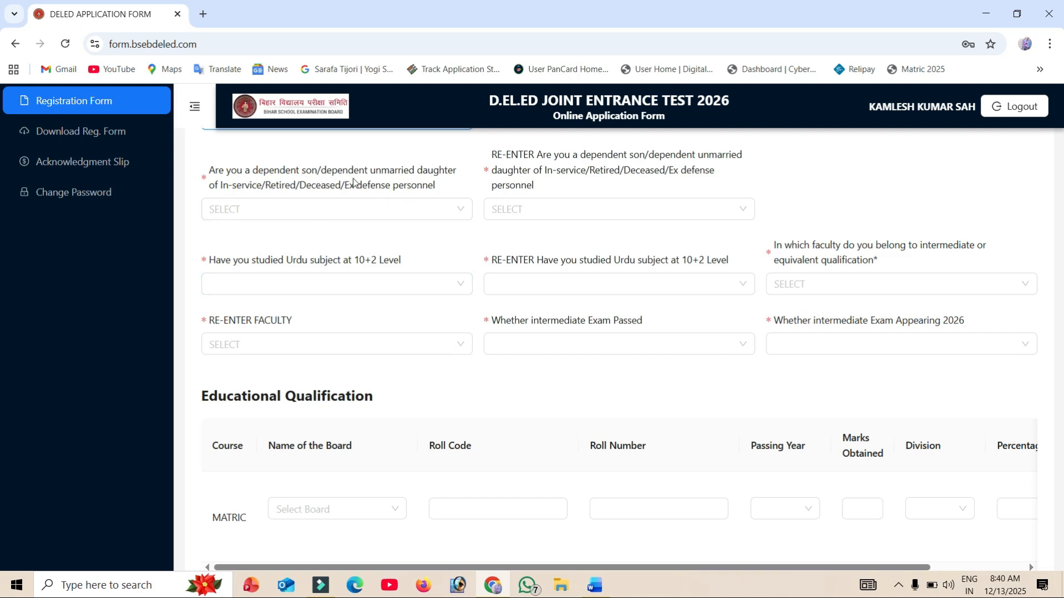
pyautogui.click(329, 213)
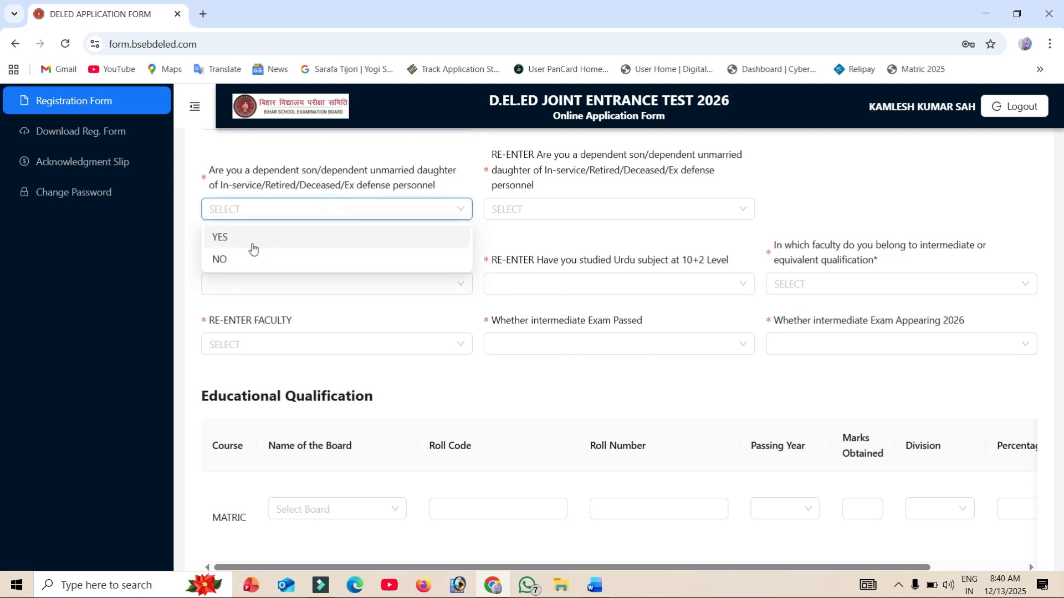
pyautogui.click(234, 261)
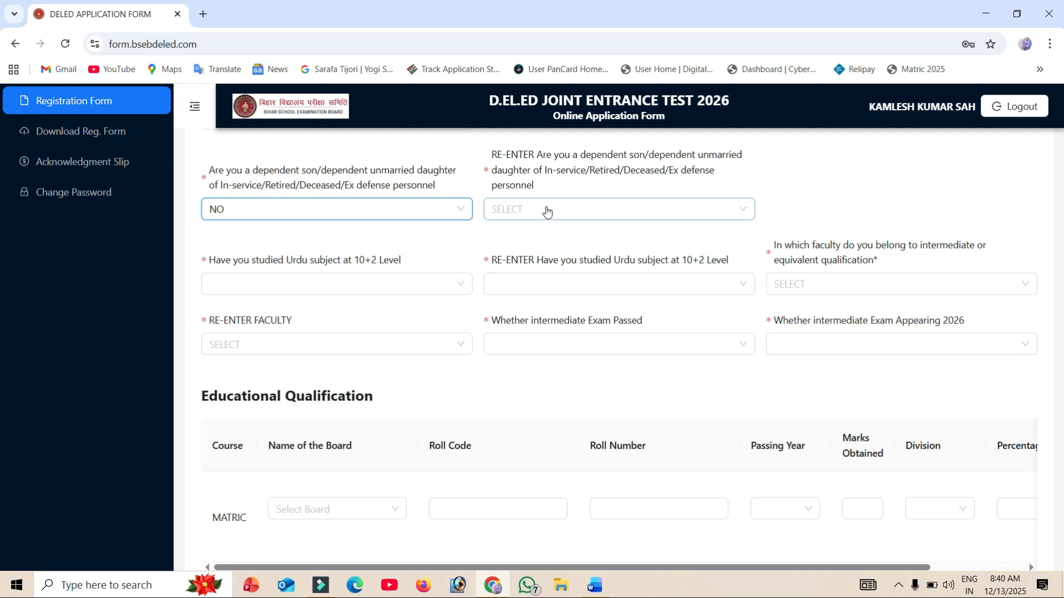
pyautogui.click(542, 209)
pyautogui.click(534, 259)
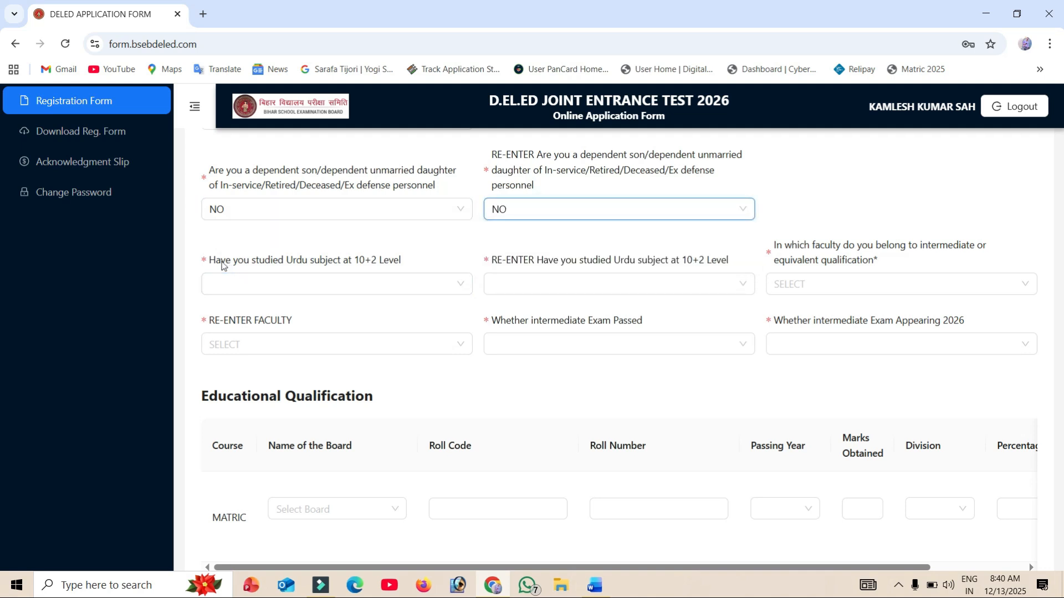
# - Answer YES to having studied Urdu as a subject at 10+2 level
pyautogui.moveTo(209, 261); pyautogui.dragTo(416, 278)
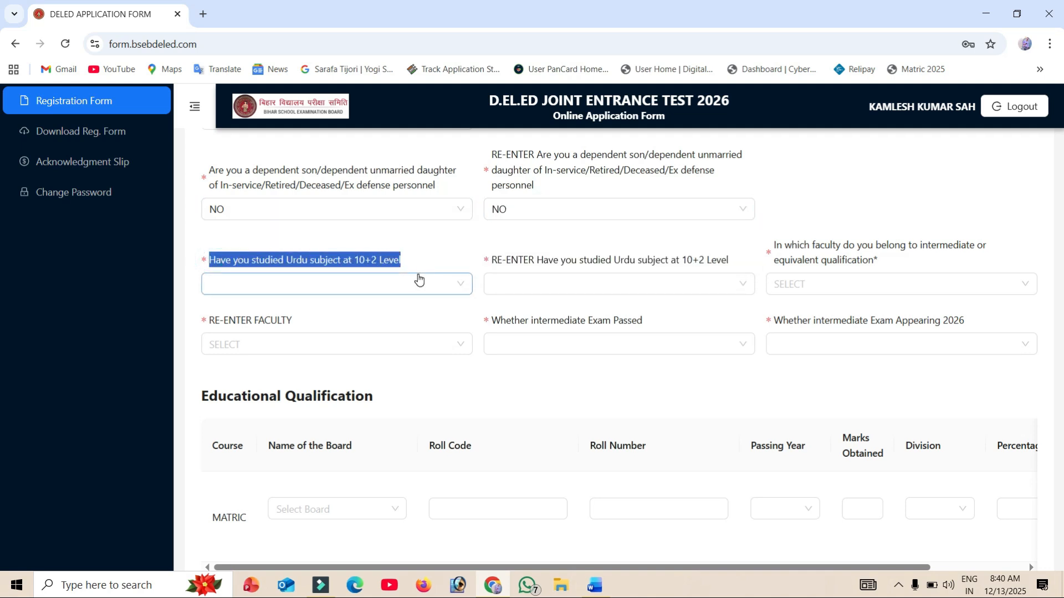
pyautogui.click(419, 282)
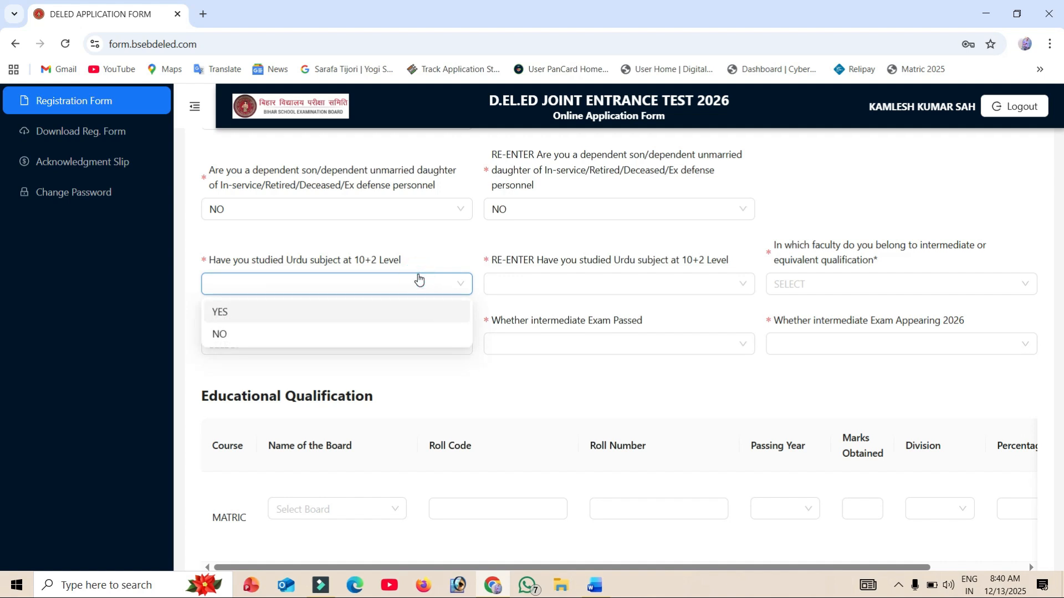
pyautogui.click(224, 312)
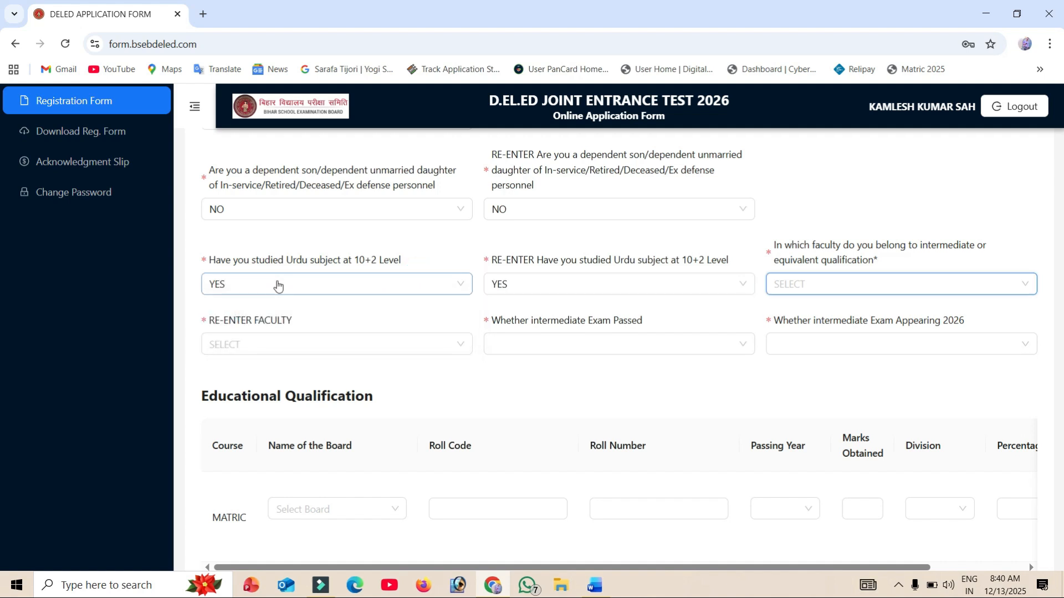
# - Set the answer on studying Urdu at 10+2 level and its re-entry to NO
pyautogui.click(276, 283)
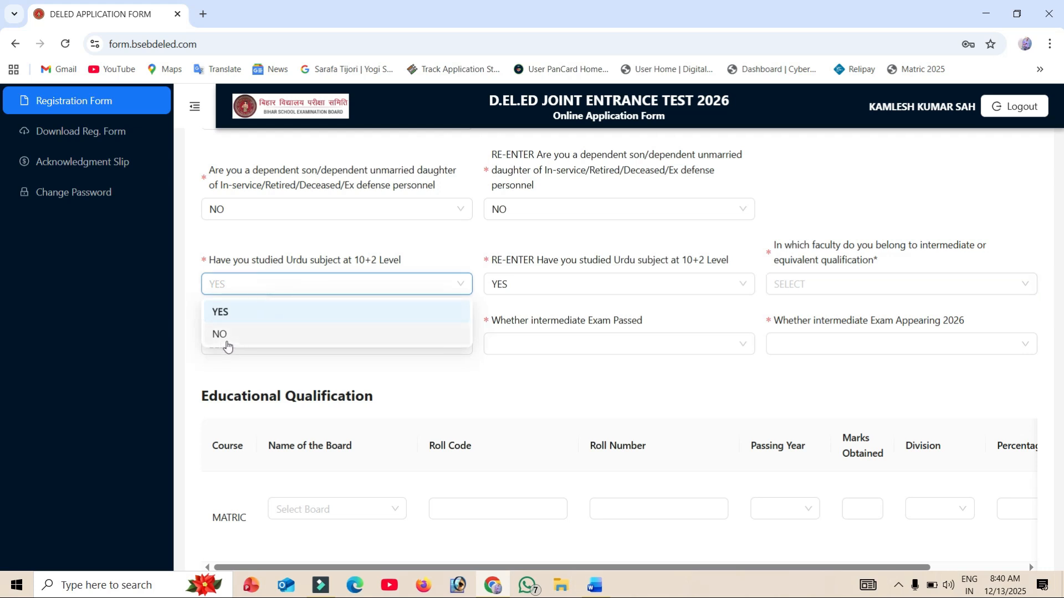
pyautogui.click(228, 334)
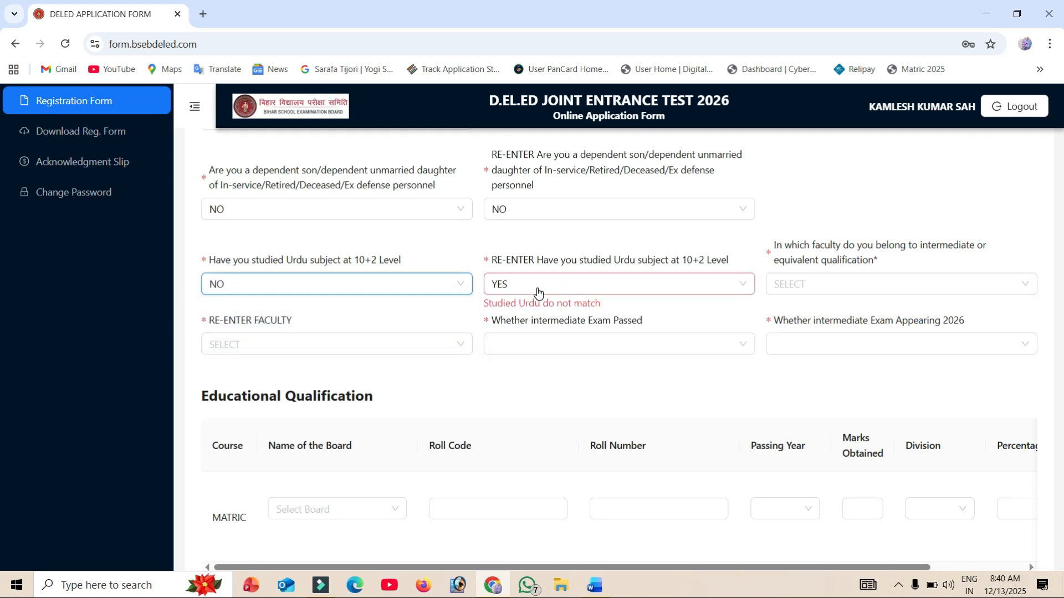
pyautogui.click(537, 286)
pyautogui.click(522, 334)
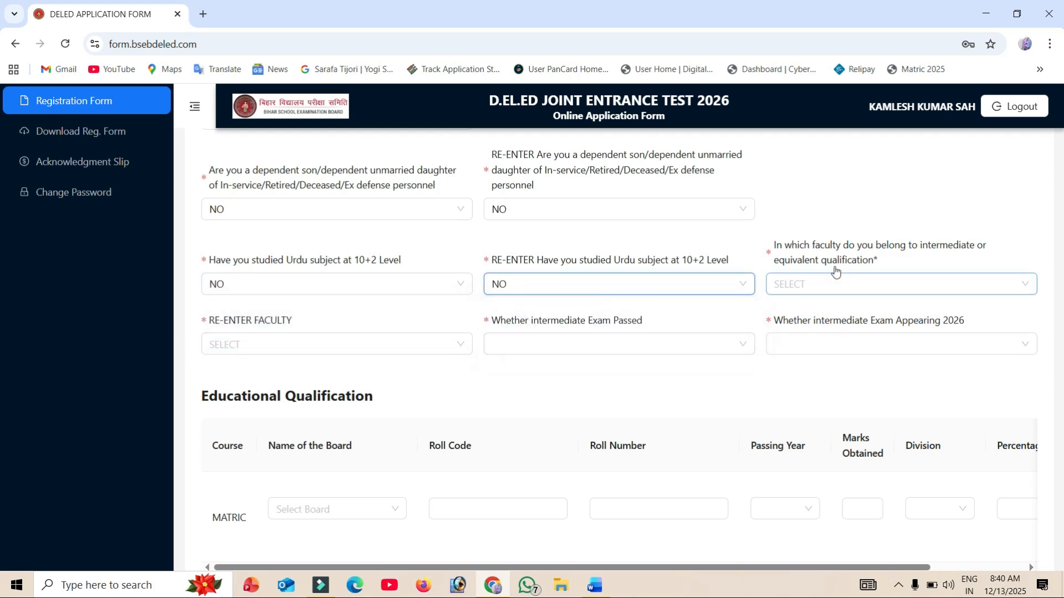
# - Set the intermediate or equivalent qualification faculty and its re-entry to SCIENCE
pyautogui.click(824, 286)
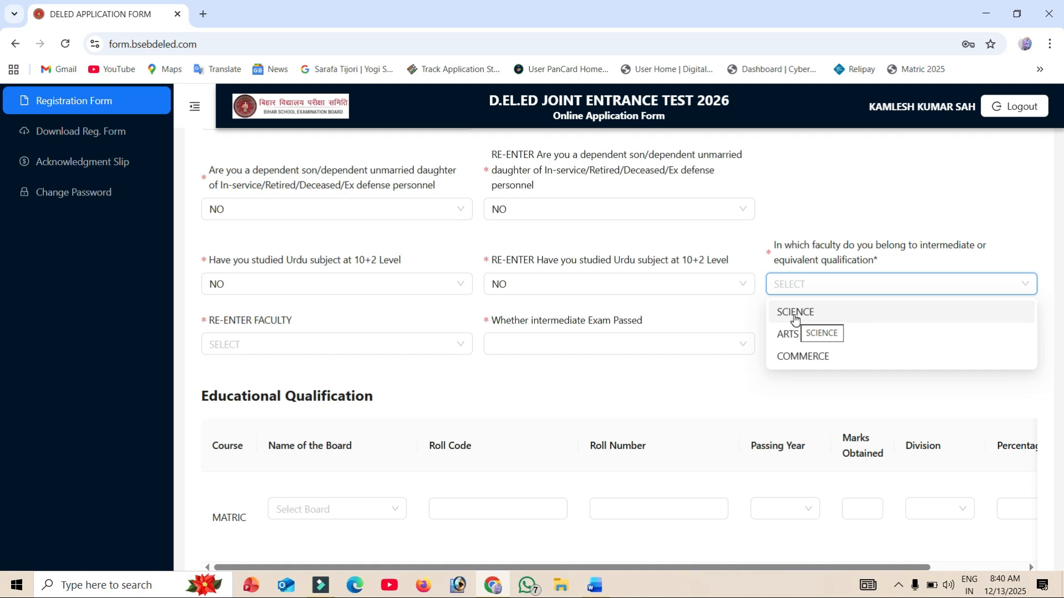
pyautogui.click(795, 313)
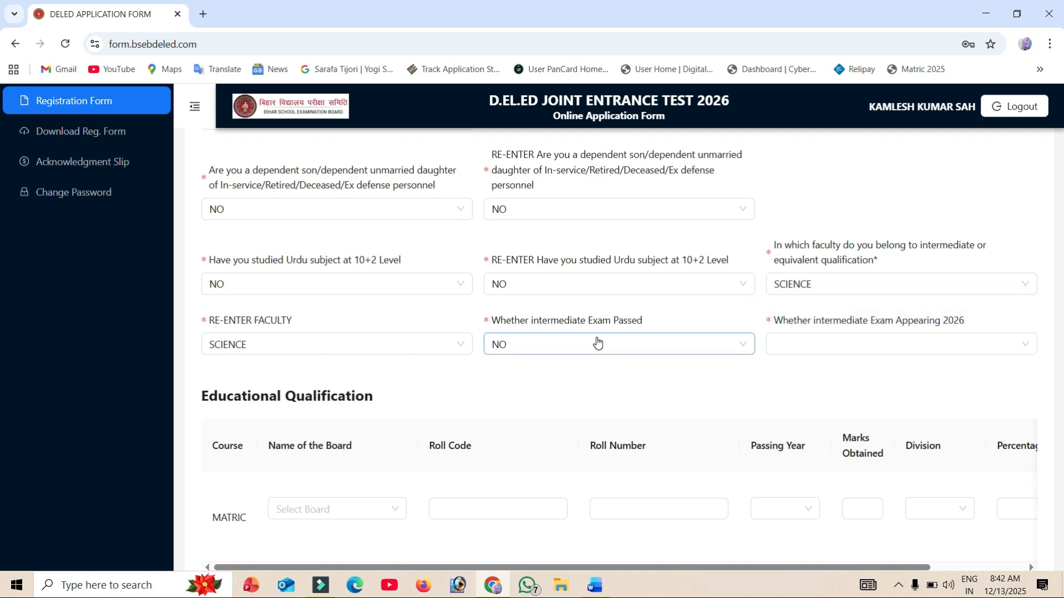
# - Set the intermediate exam passed answer to NO and the intermediate exam appearing 2026 answer to YES
pyautogui.click(690, 350)
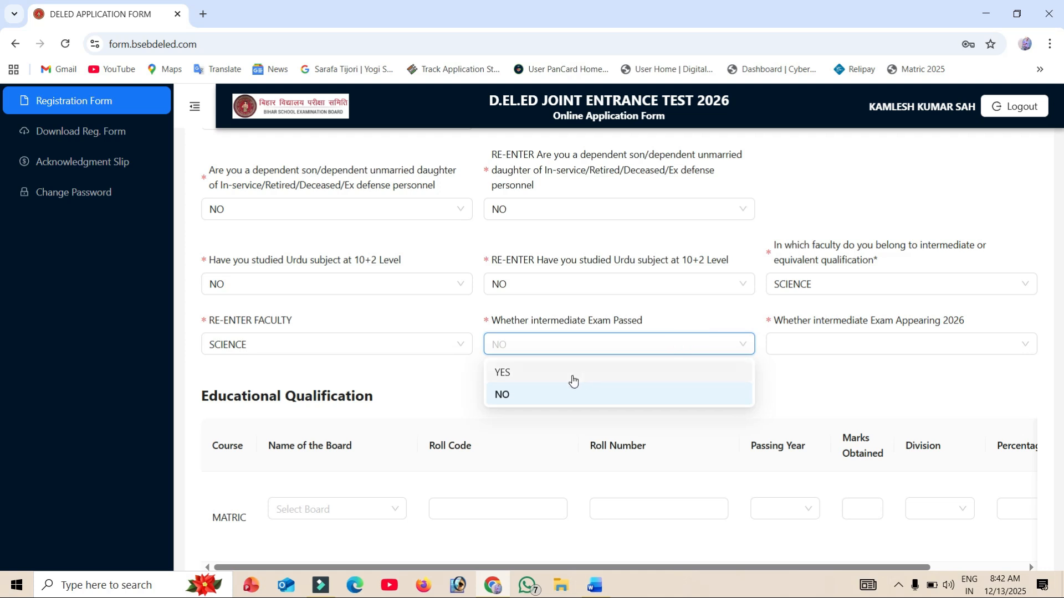
pyautogui.click(558, 404)
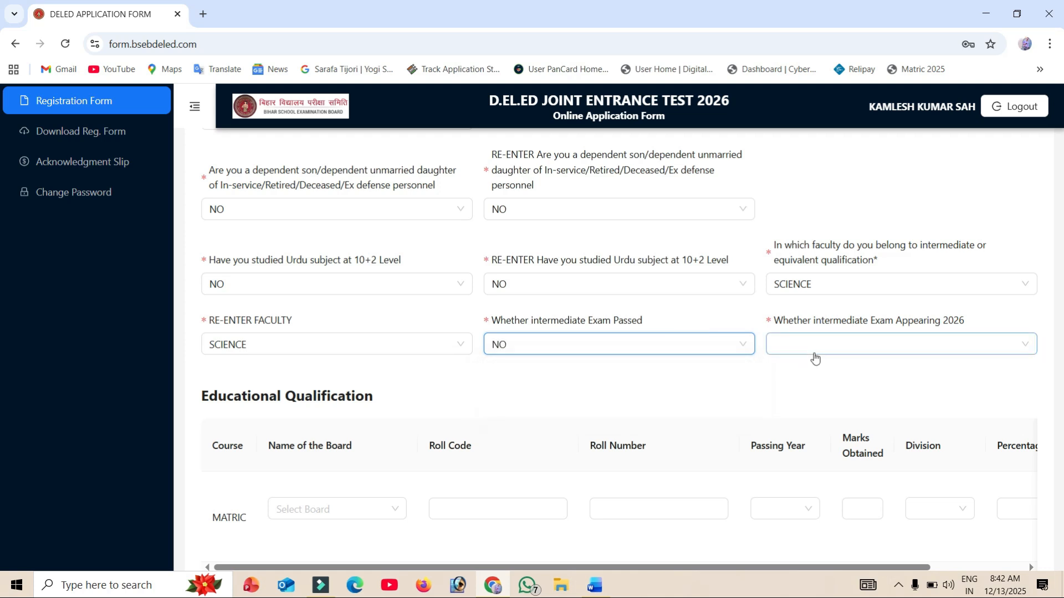
pyautogui.click(816, 348)
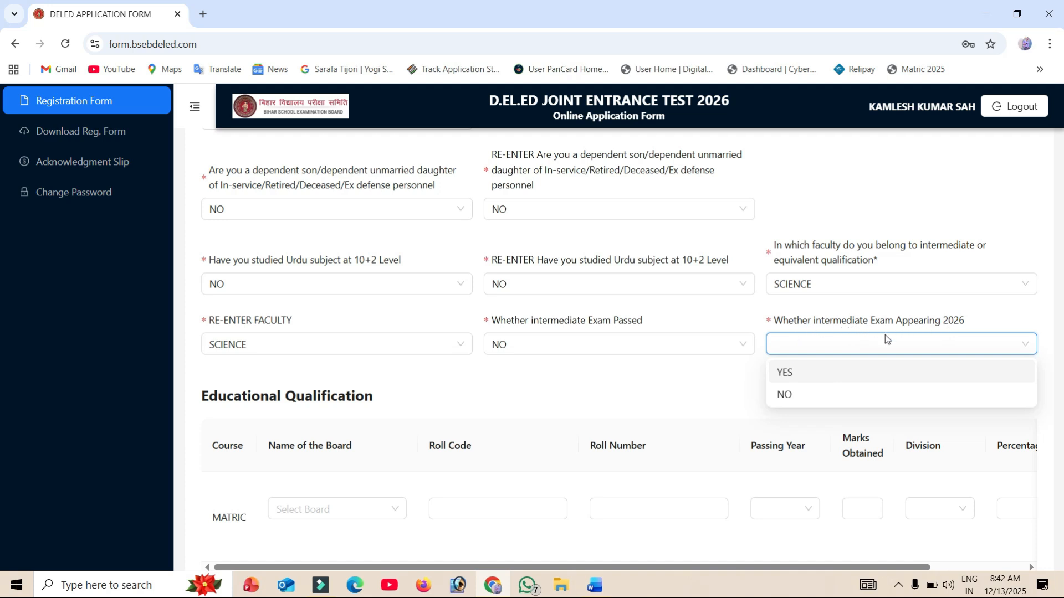
pyautogui.click(797, 375)
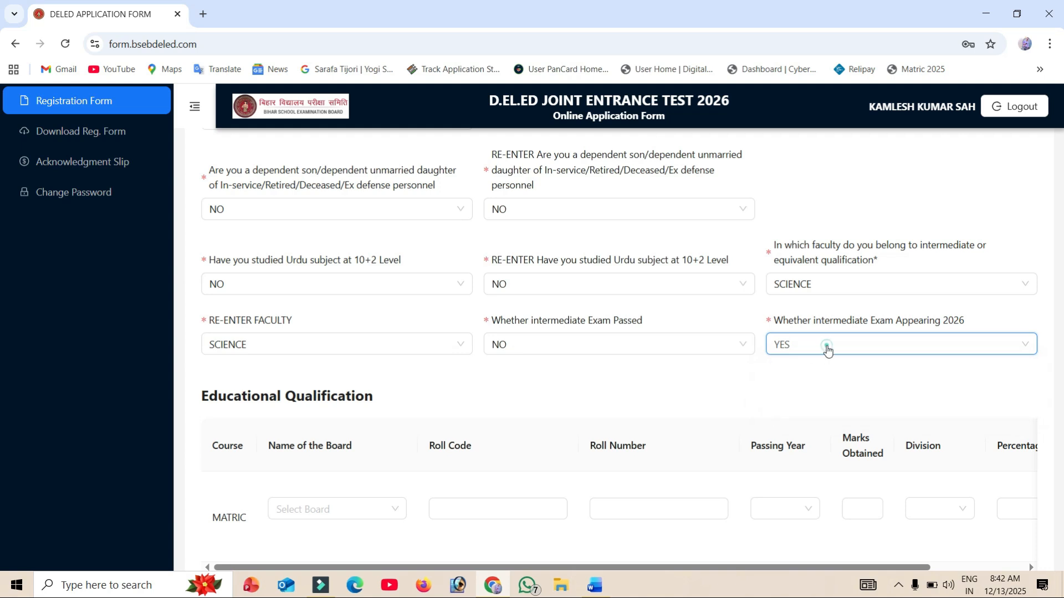
# - Try NO for the intermediate exam appearing 2026, check the eligibility message, and set it back to YES
pyautogui.click(826, 346)
pyautogui.click(803, 390)
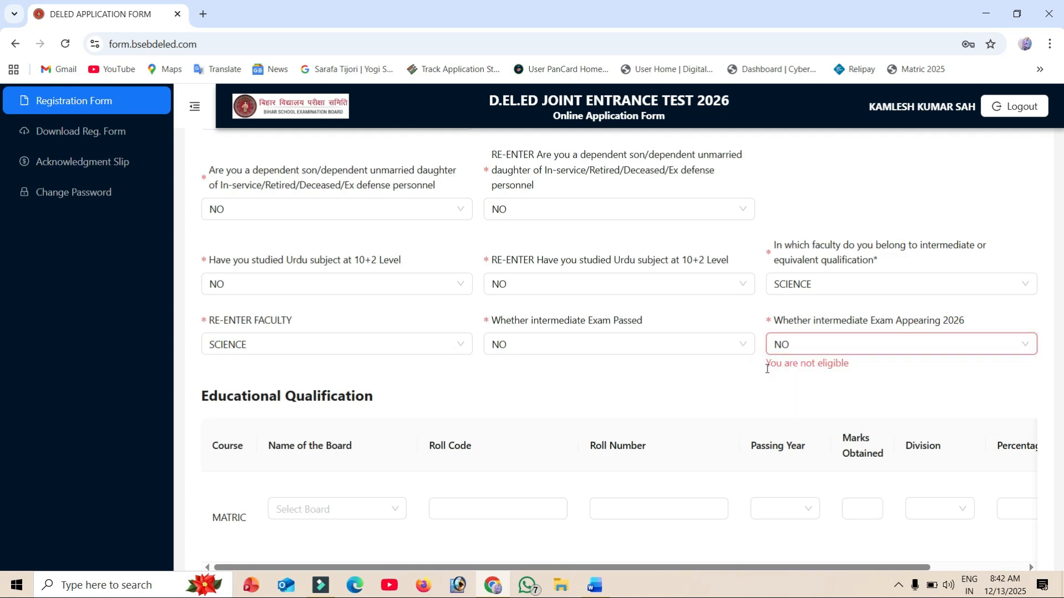
pyautogui.moveTo(766, 369); pyautogui.dragTo(895, 377)
pyautogui.click(909, 382)
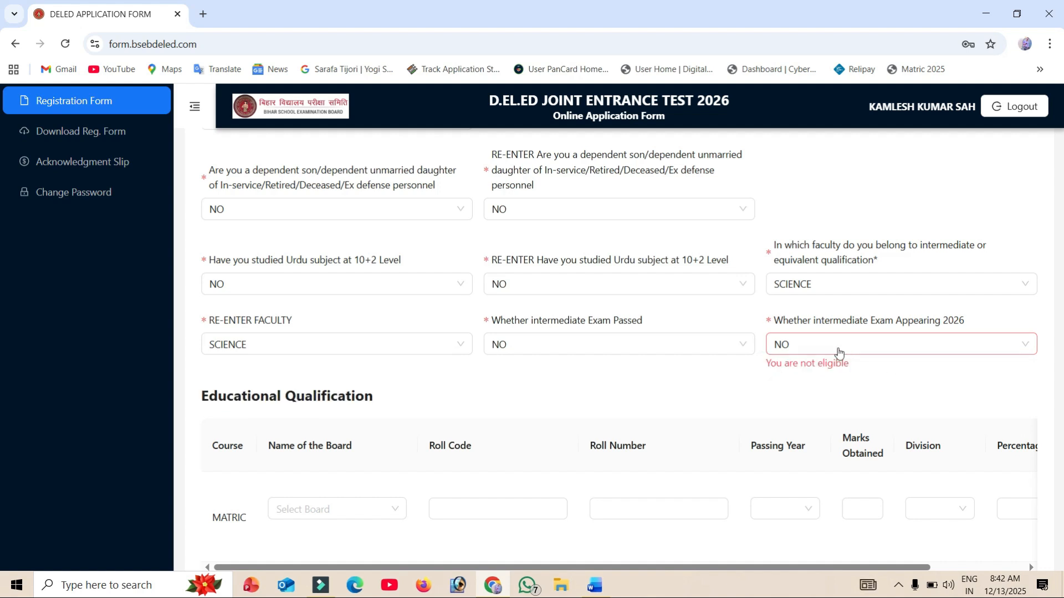
pyautogui.click(825, 344)
pyautogui.click(798, 374)
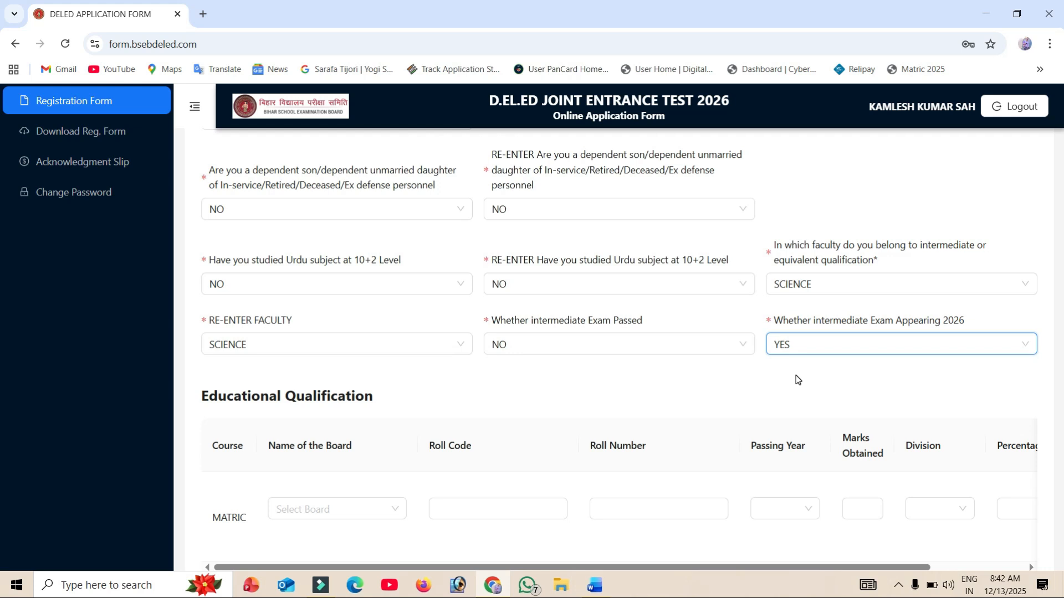
# - Set the intermediate exam passed answer to YES, comparing the educational qualification rows with those for NO
pyautogui.click(552, 343)
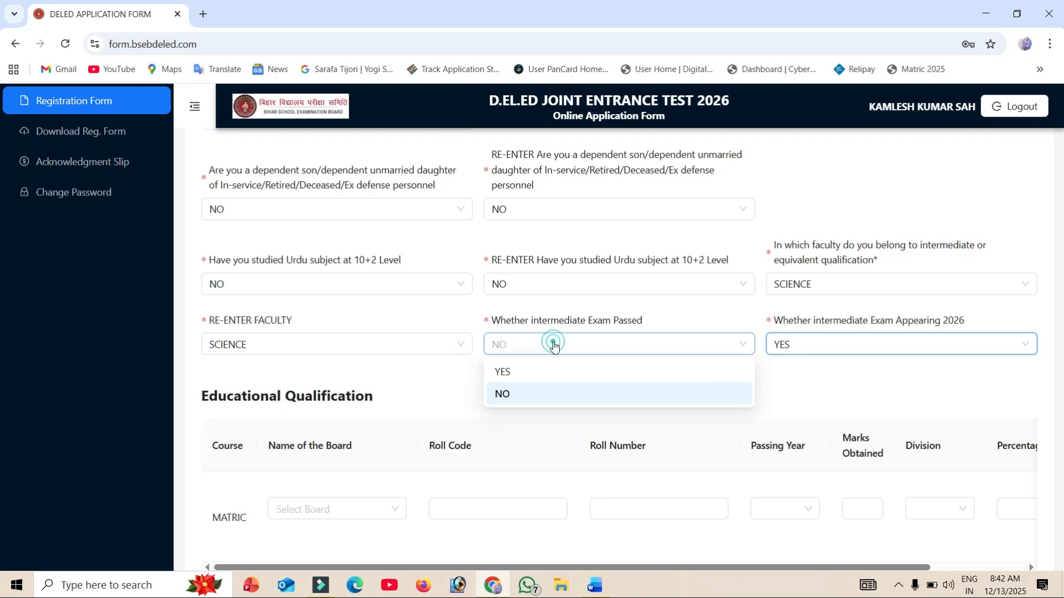
pyautogui.click(523, 372)
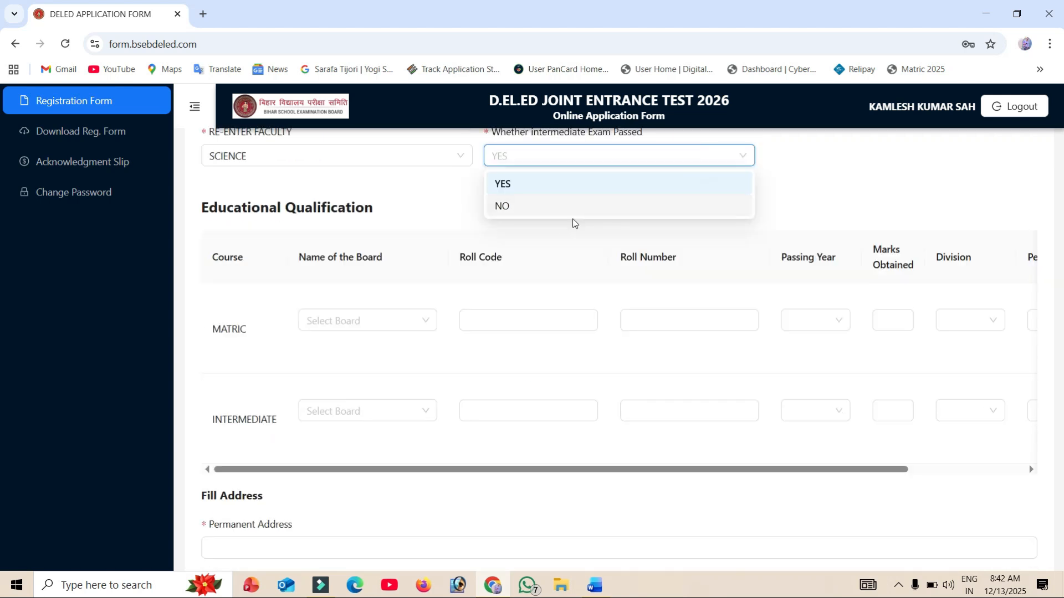
pyautogui.click(572, 210)
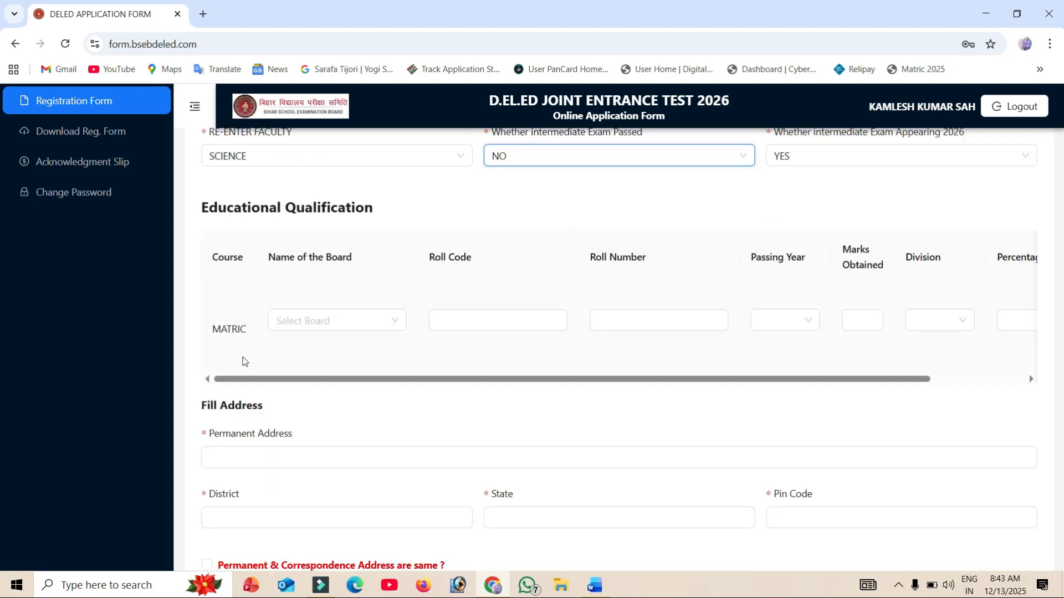
pyautogui.click(435, 322)
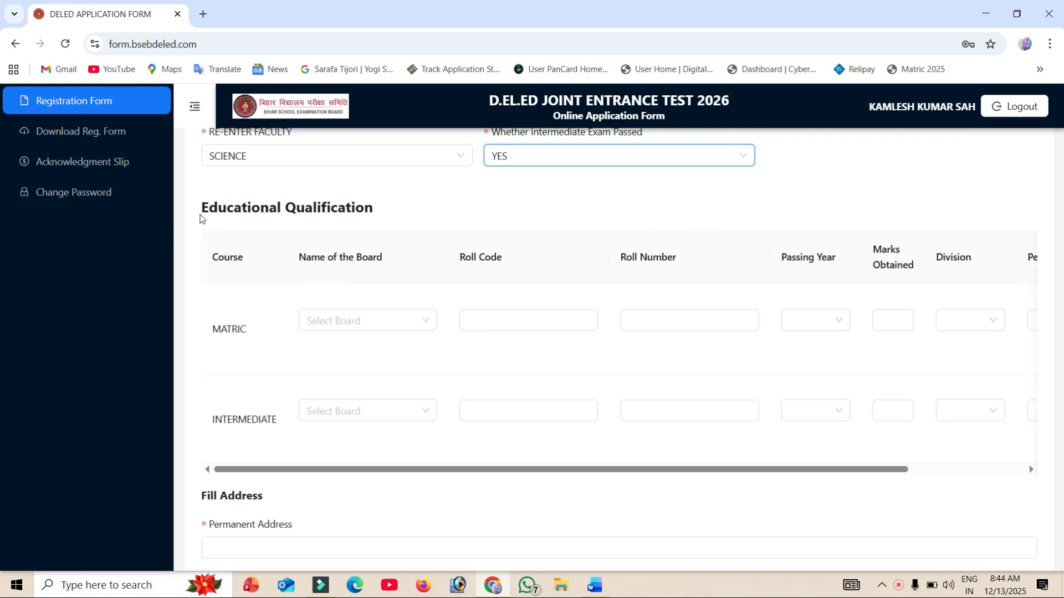
# - Set the board in the MATRIC row of Educational Qualification to BIHAR SCHOOL EXAMINATION BOARD
pyautogui.moveTo(195, 216); pyautogui.dragTo(387, 231)
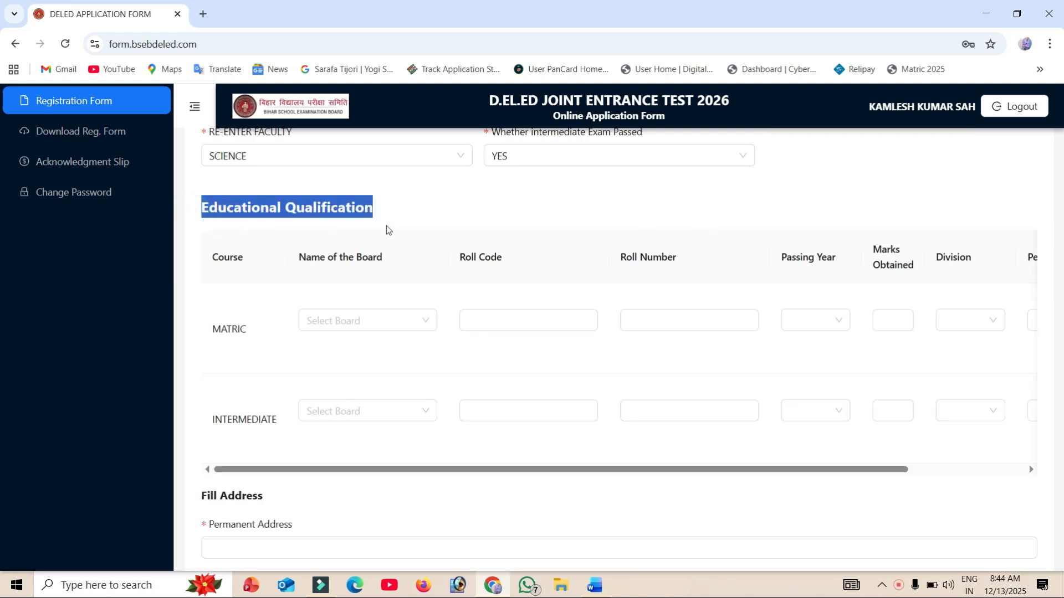
pyautogui.click(338, 320)
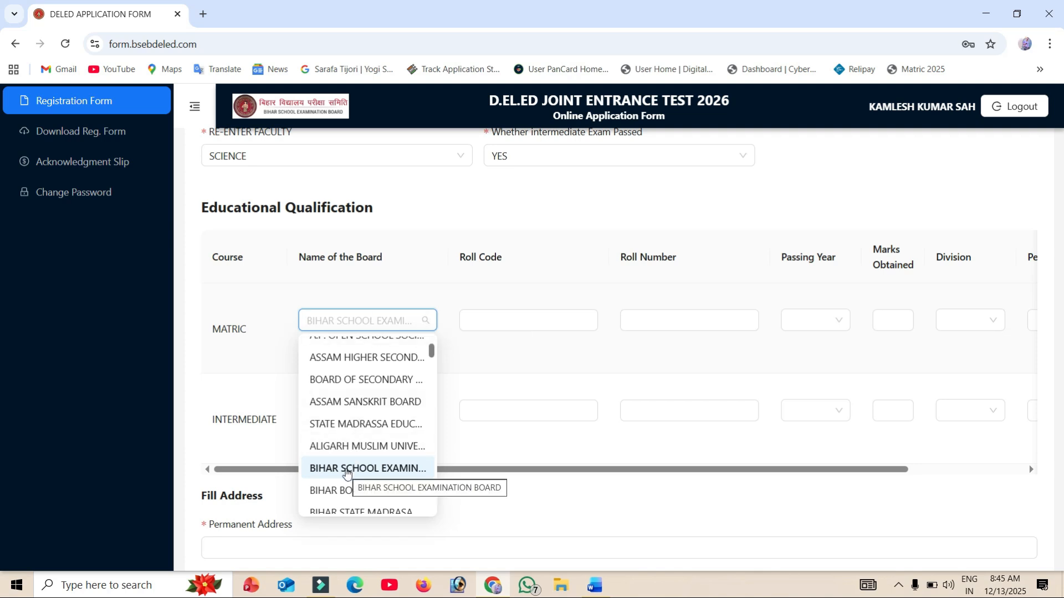
pyautogui.click(346, 469)
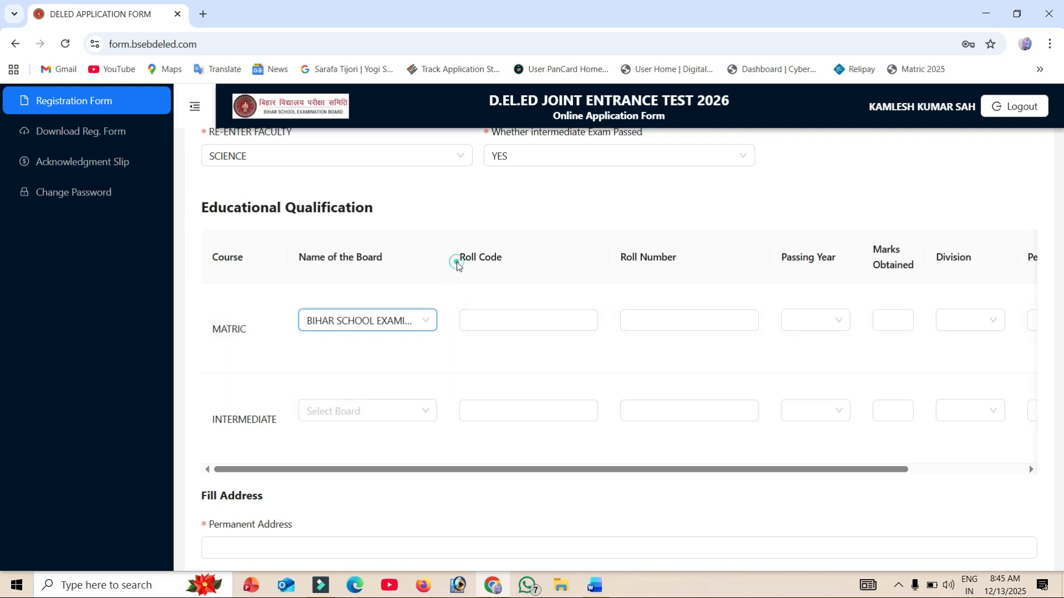
# - Enter roll code 56008 and the candidate's roll number in the MATRIC row
pyautogui.moveTo(457, 266); pyautogui.dragTo(568, 261)
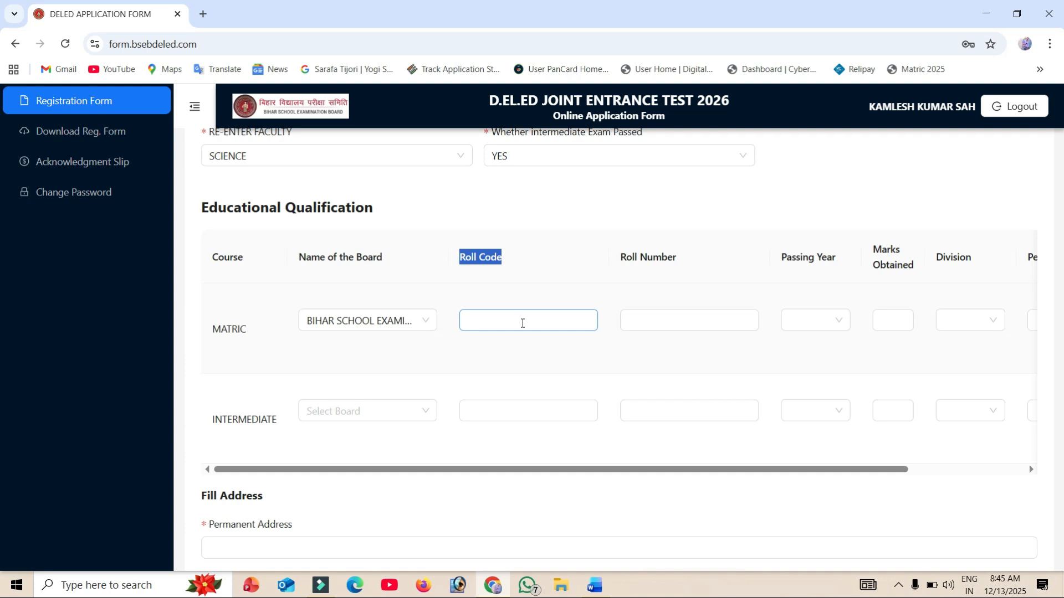
pyautogui.click(523, 323)
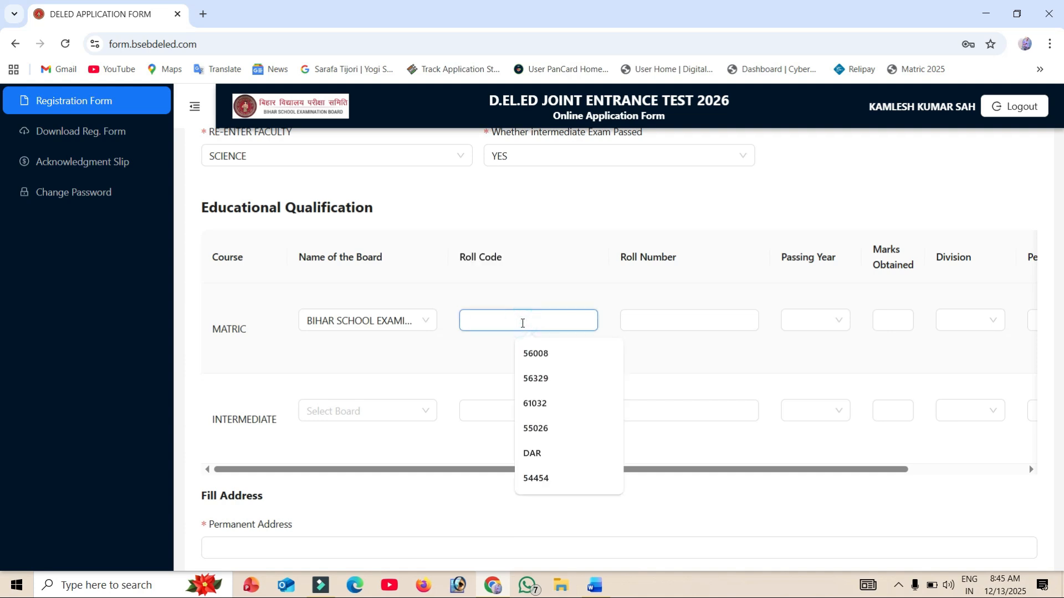
pyautogui.click(535, 355)
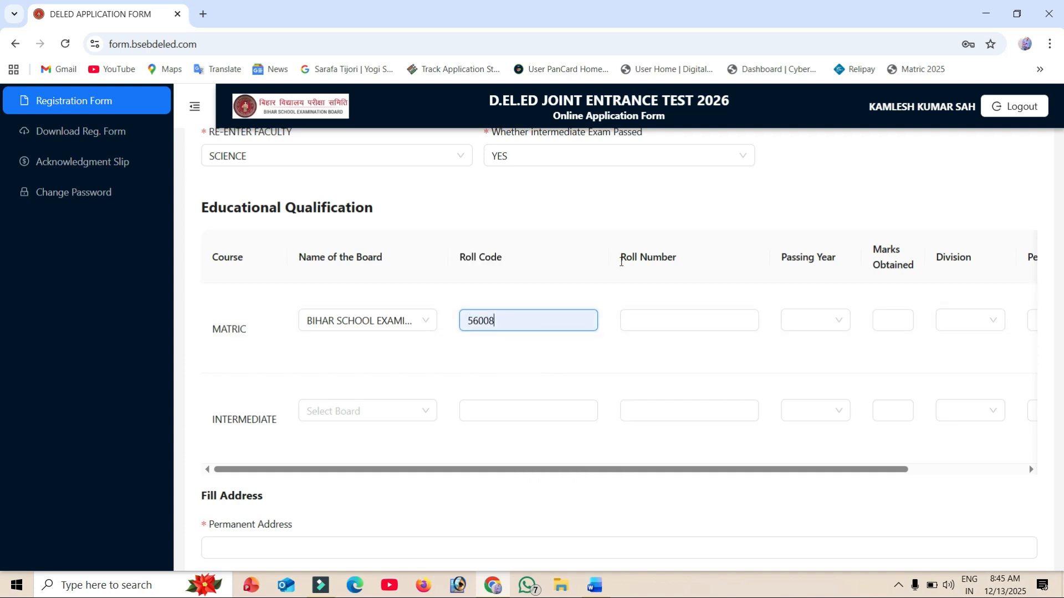
pyautogui.moveTo(621, 260); pyautogui.dragTo(679, 261)
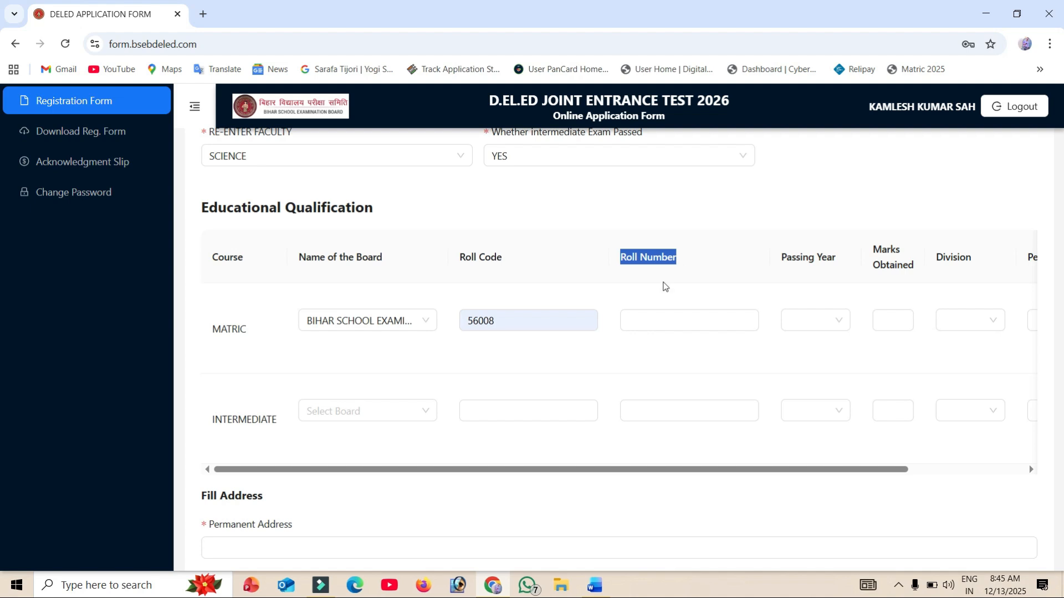
pyautogui.click(637, 322)
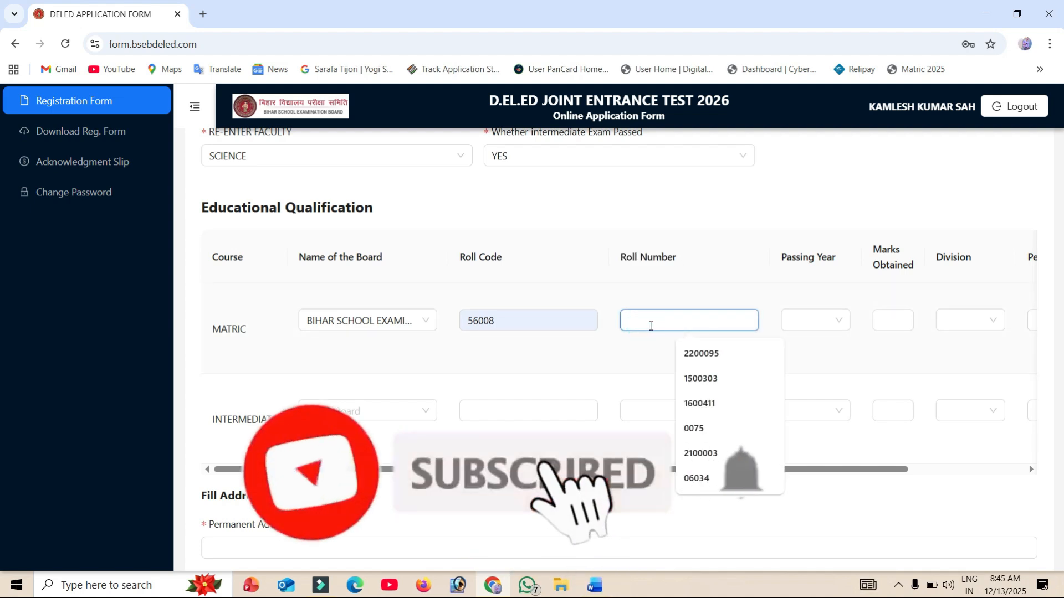
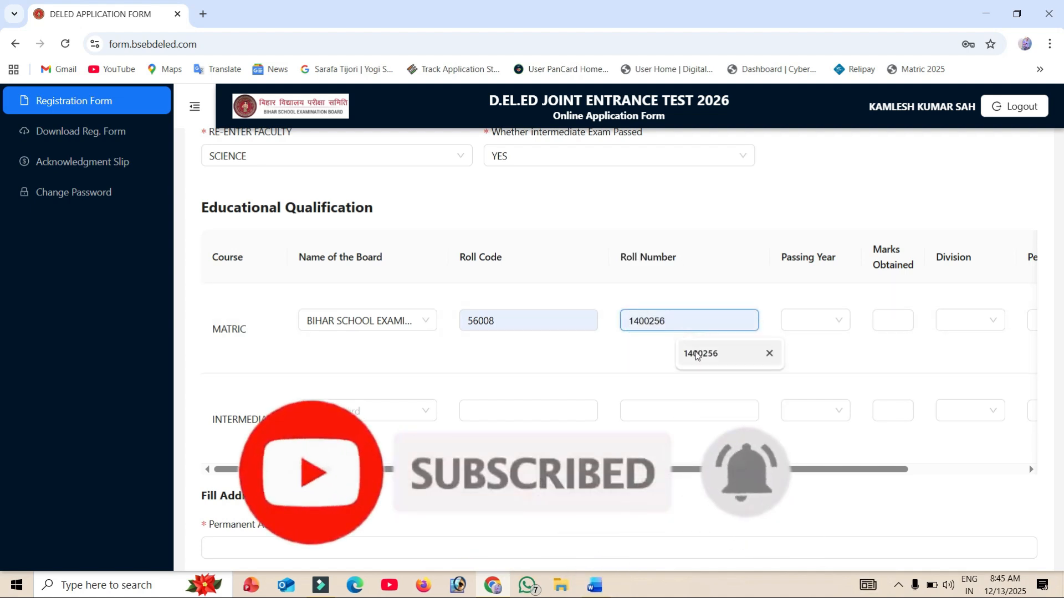
pyautogui.click(697, 353)
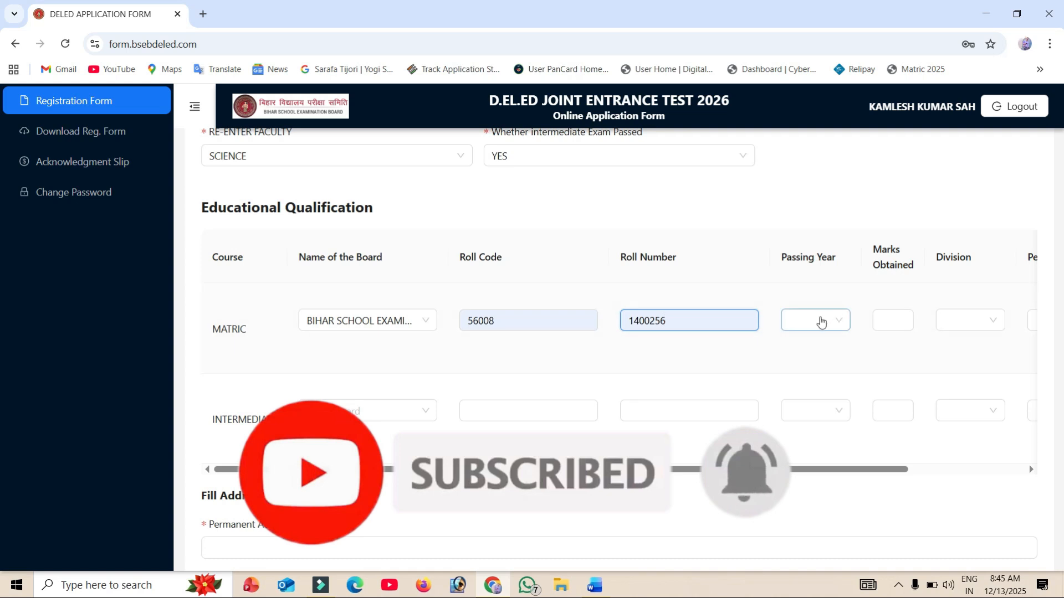
# - Set the MATRIC row's passing year to 2014, marks obtained to 355 and division to FIRST
pyautogui.click(821, 322)
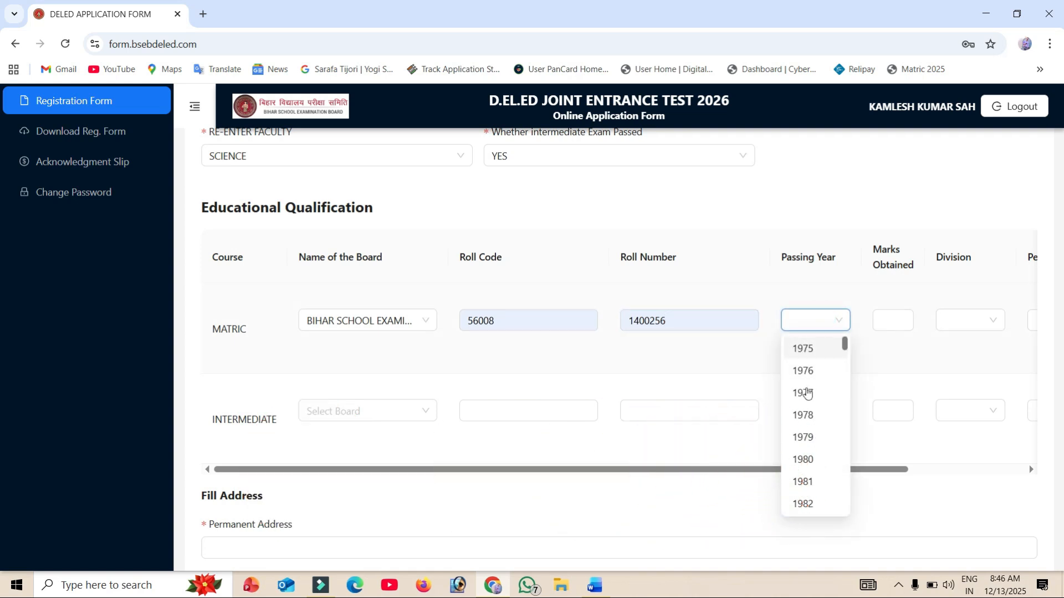
pyautogui.scroll(-15, 808, 394)
pyautogui.click(806, 393)
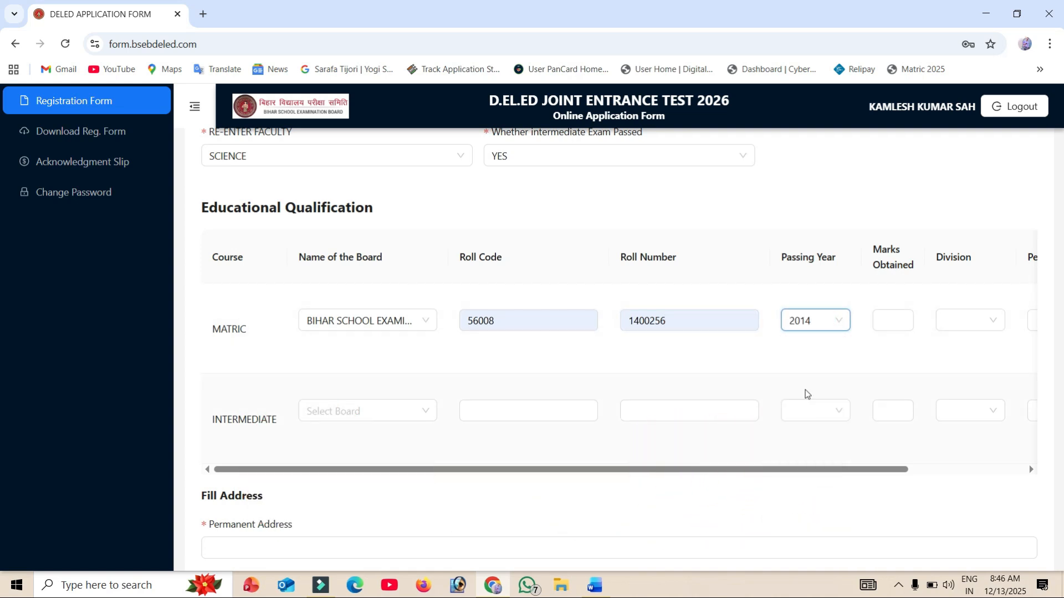
pyautogui.click(892, 322)
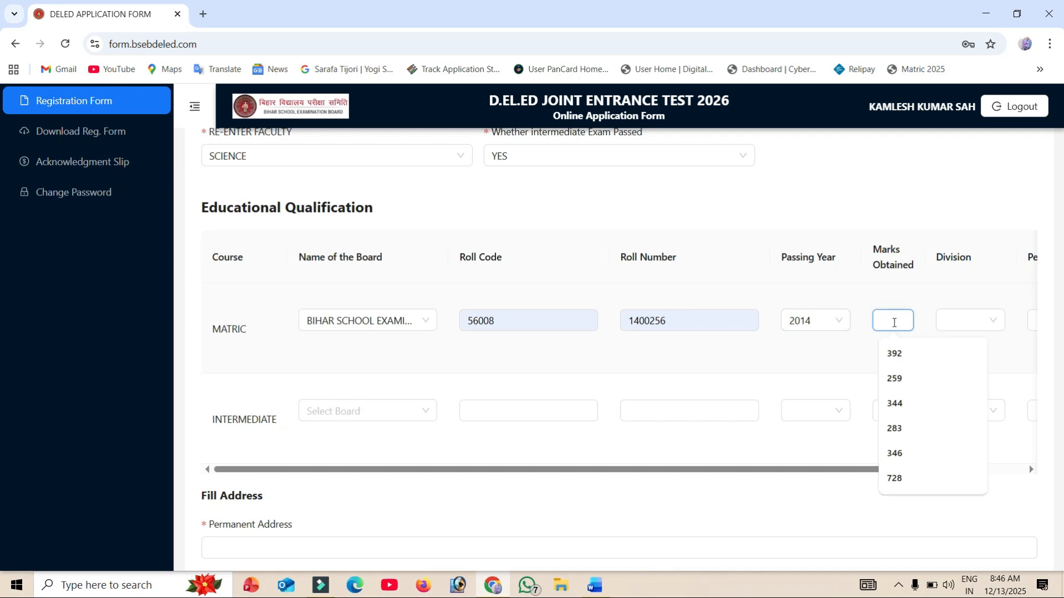
pyautogui.write('355')
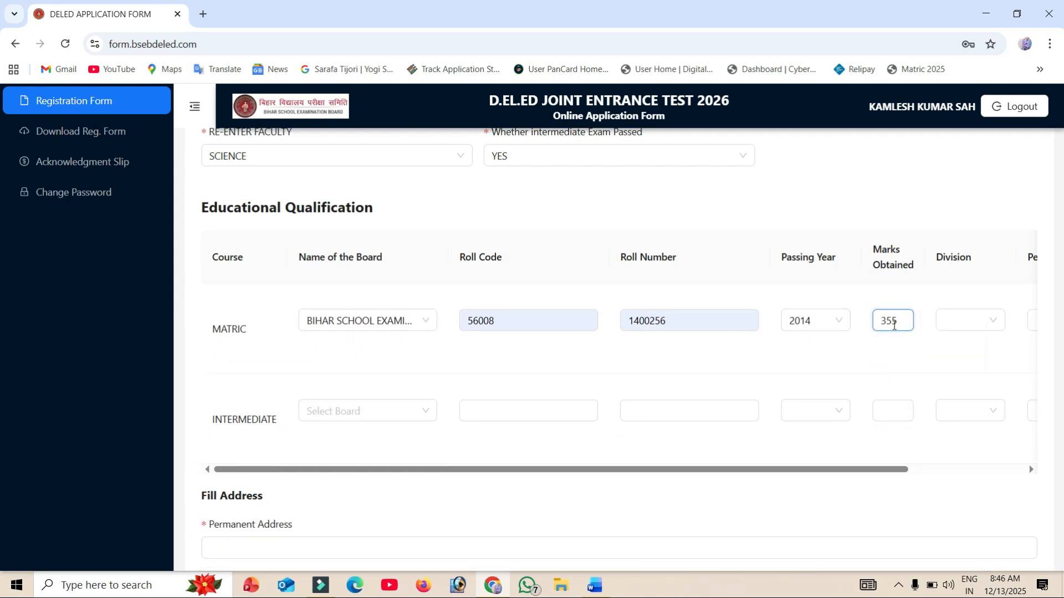
pyautogui.click(957, 320)
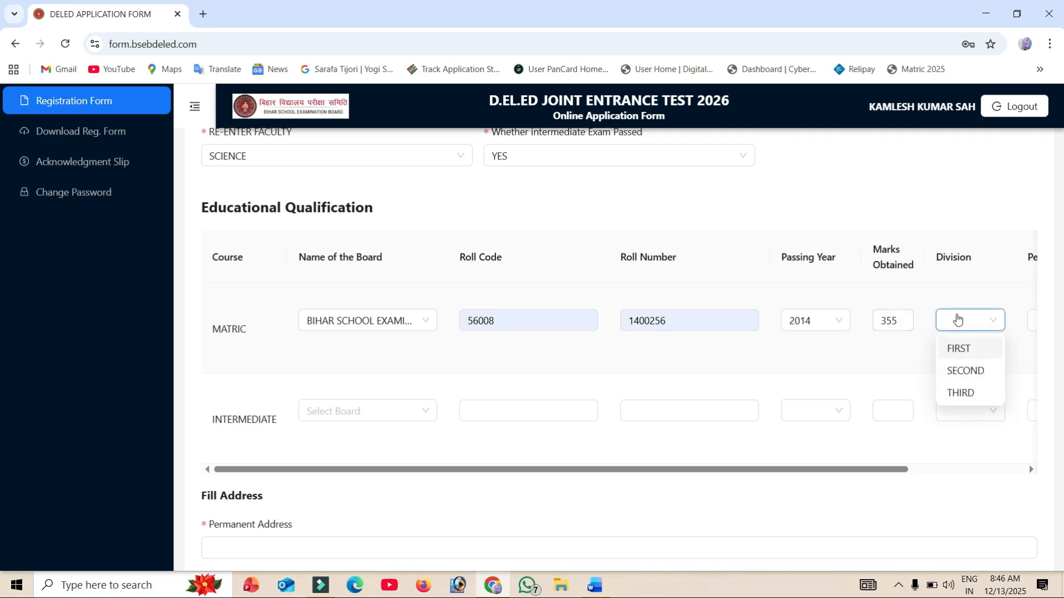
pyautogui.click(959, 348)
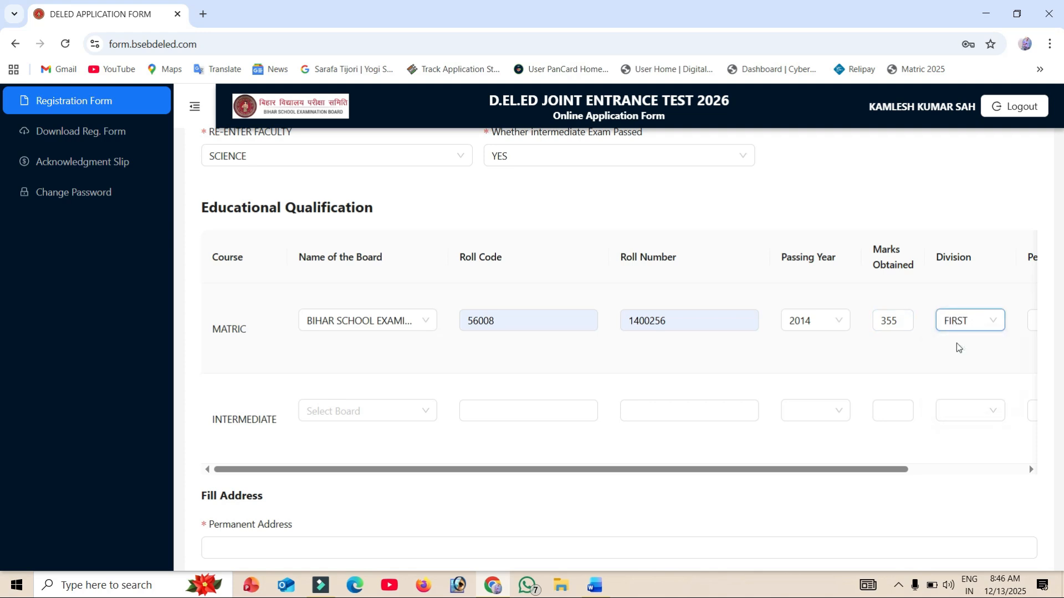
# - Enter 71 as the MATRIC percentage and upload the matric document as a PDF
pyautogui.moveTo(819, 471); pyautogui.dragTo(956, 470)
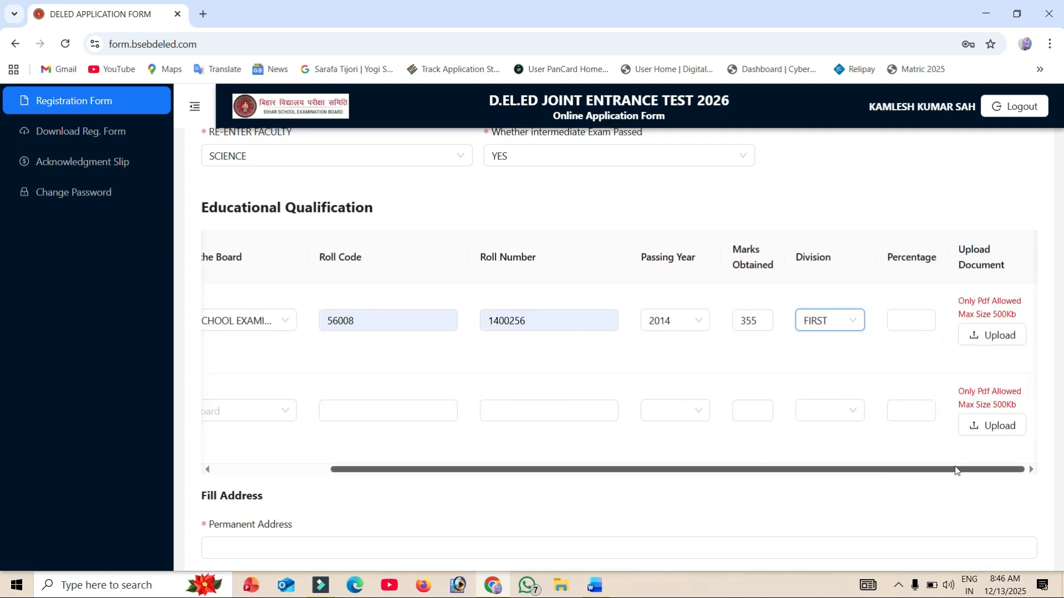
pyautogui.click(897, 321)
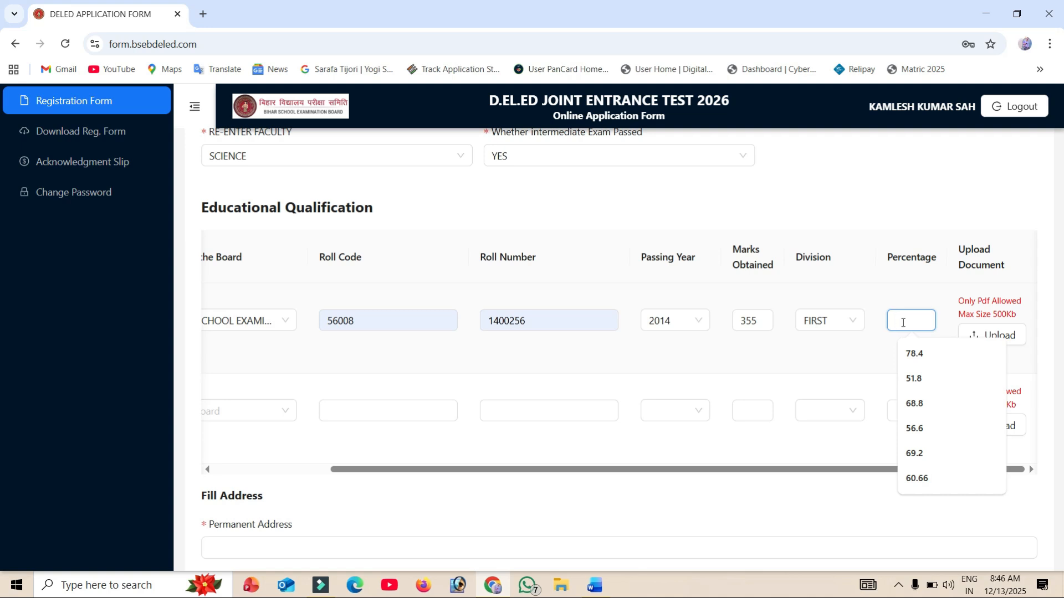
pyautogui.write('71')
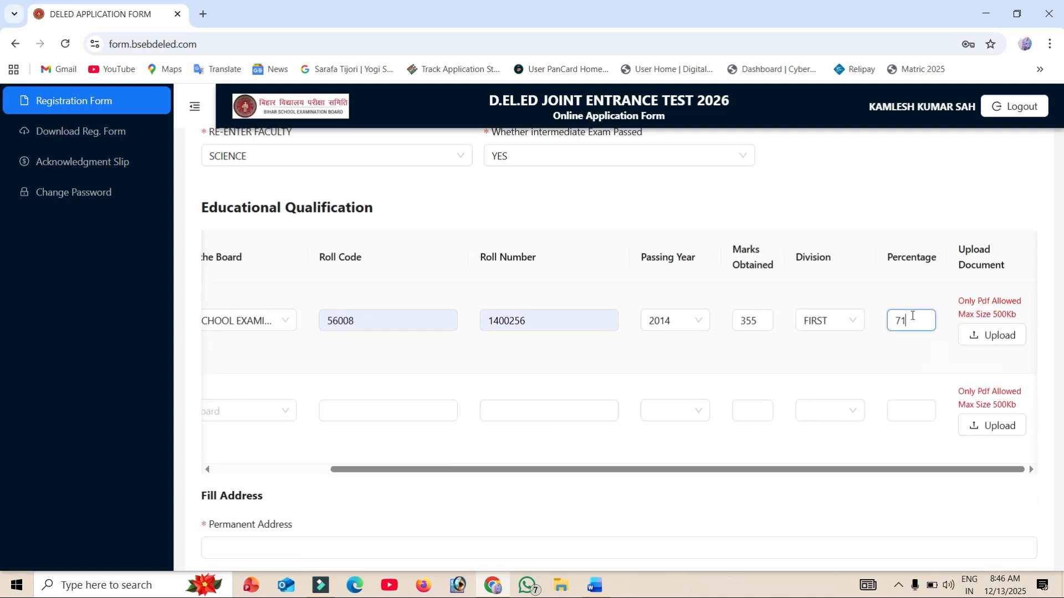
pyautogui.click(985, 336)
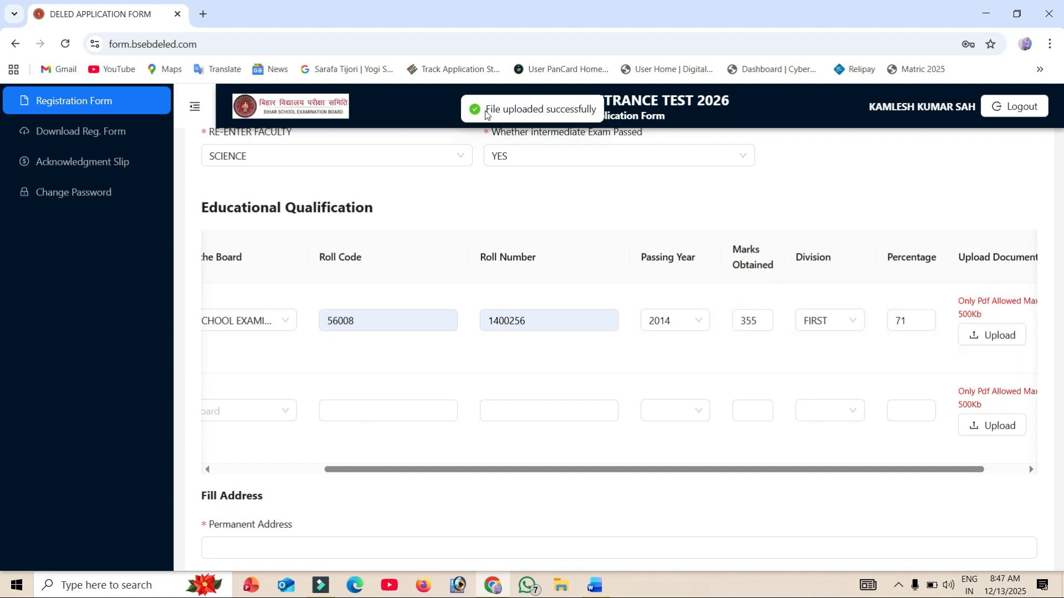
pyautogui.moveTo(485, 114); pyautogui.dragTo(597, 119)
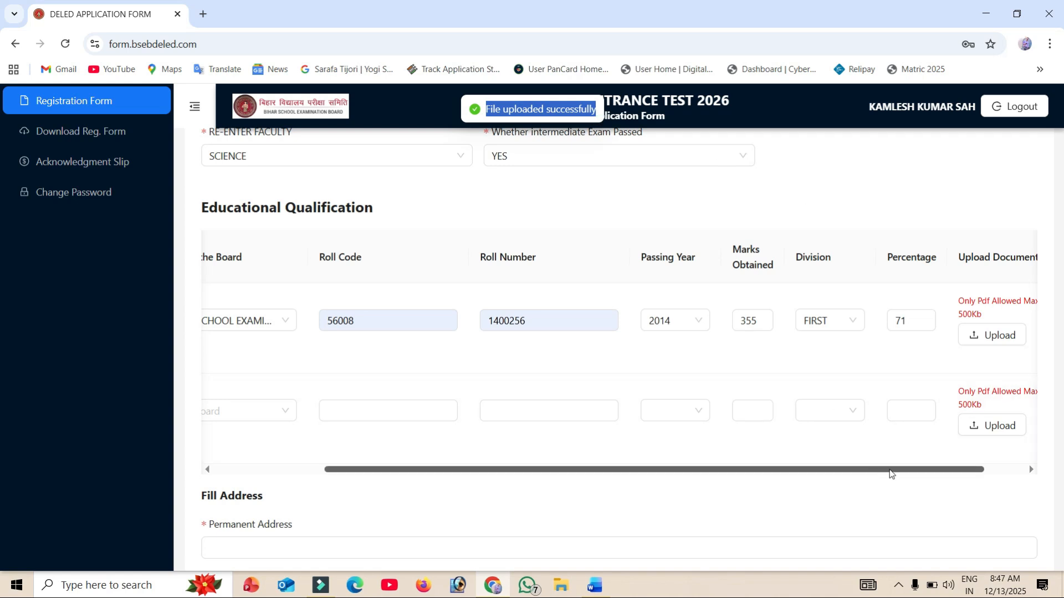
pyautogui.moveTo(889, 469); pyautogui.dragTo(964, 458)
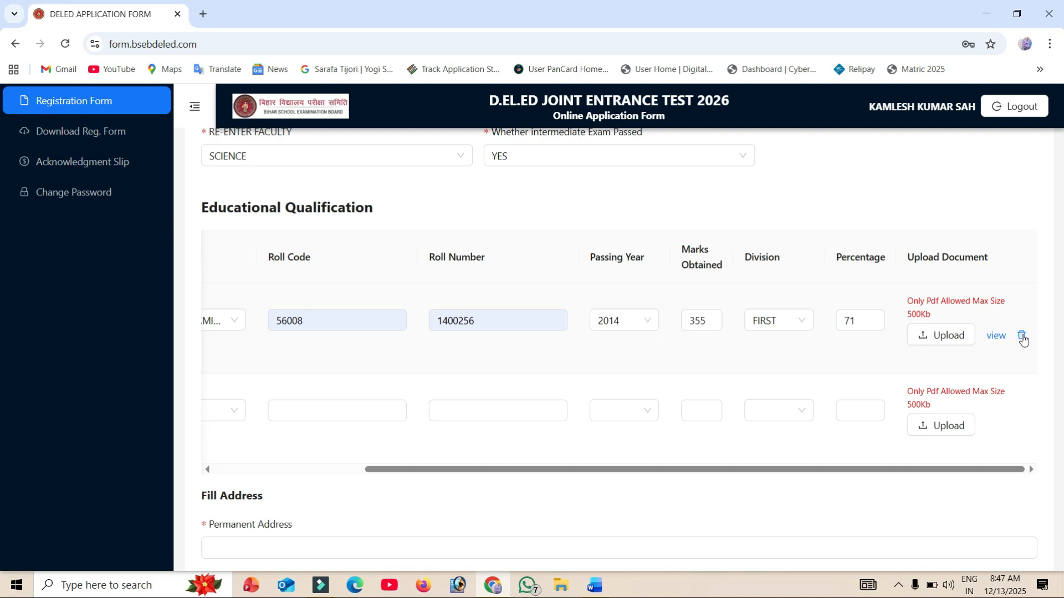
# - Set the board in the INTERMEDIATE row to BIHAR SCHOOL EXAMINATION BOARD
pyautogui.hscroll(-5, 852, 376)
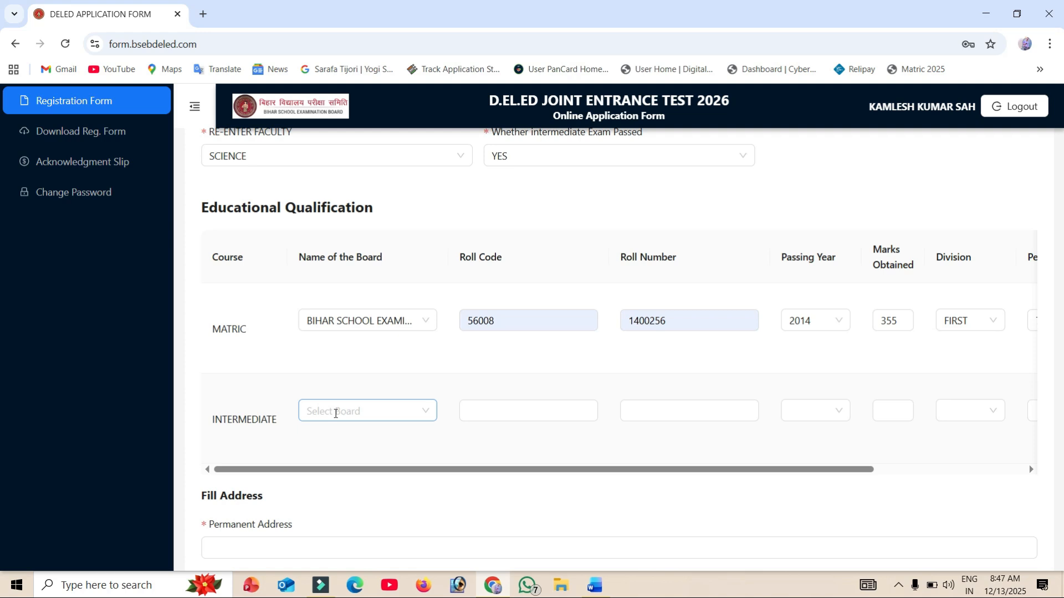
pyautogui.click(336, 412)
pyautogui.click(360, 347)
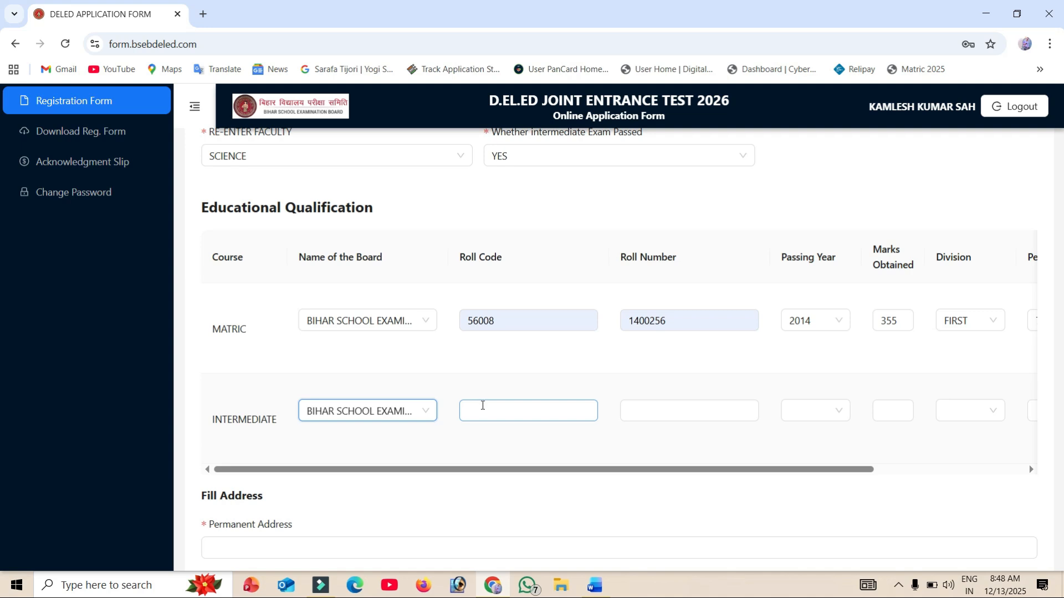
# - Enter roll code 36001 and the candidate's roll number in the INTERMEDIATE row
pyautogui.click(480, 407)
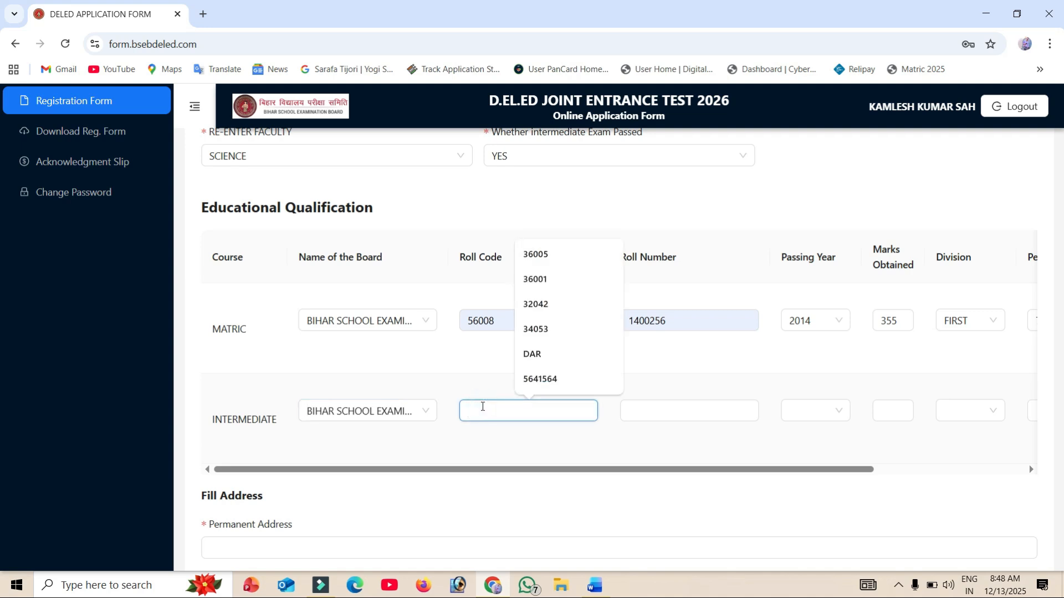
pyautogui.write('36001')
pyautogui.click(644, 410)
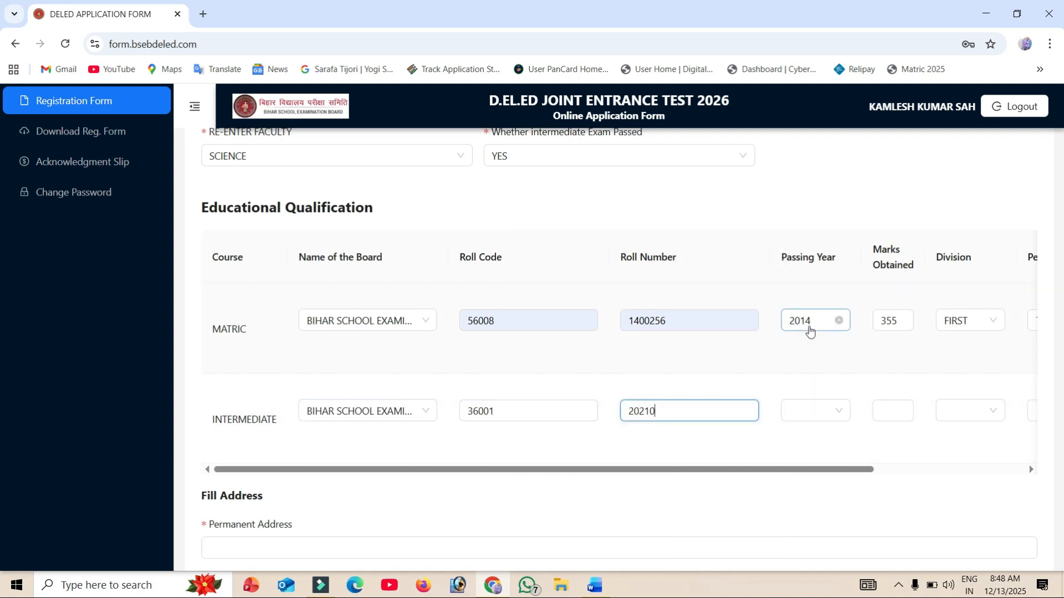
# - Set the INTERMEDIATE row's passing year to 2016, marks obtained to 308 and division to FIRST
pyautogui.click(801, 413)
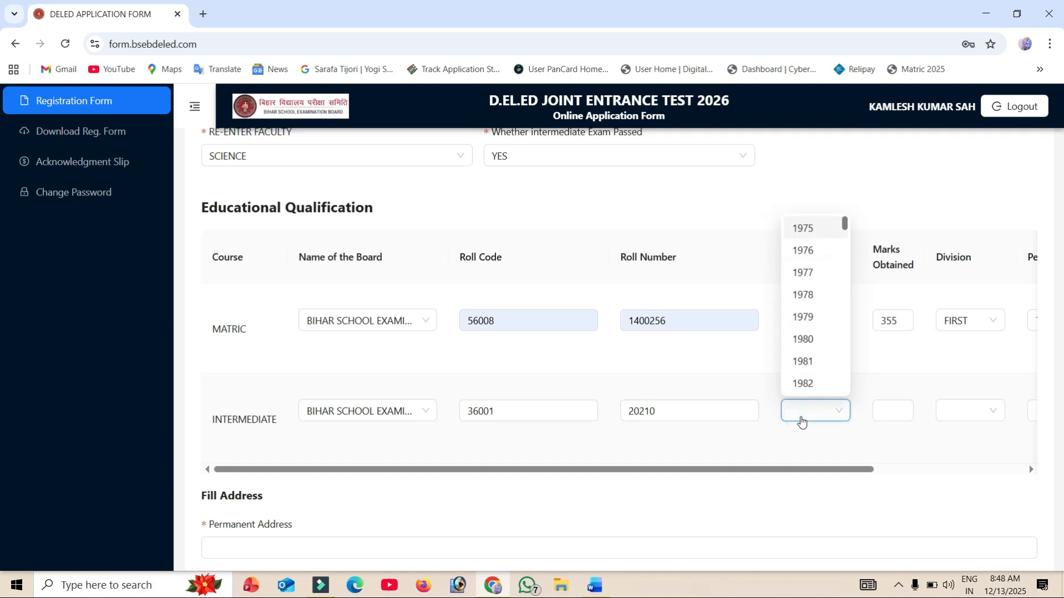
pyautogui.scroll(-15, 820, 378)
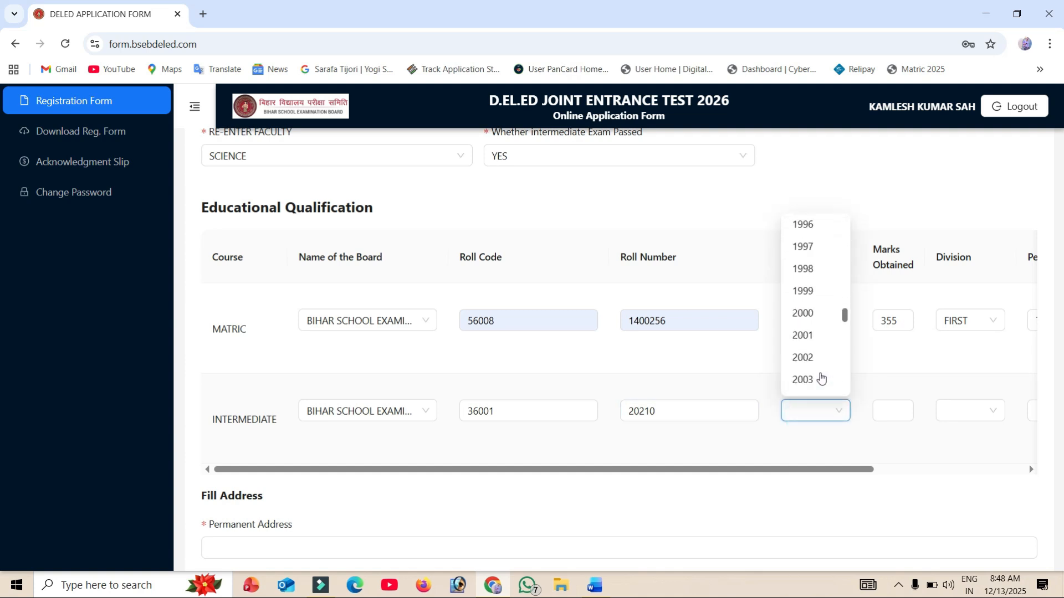
pyautogui.scroll(3, 820, 378)
pyautogui.click(820, 383)
pyautogui.click(882, 409)
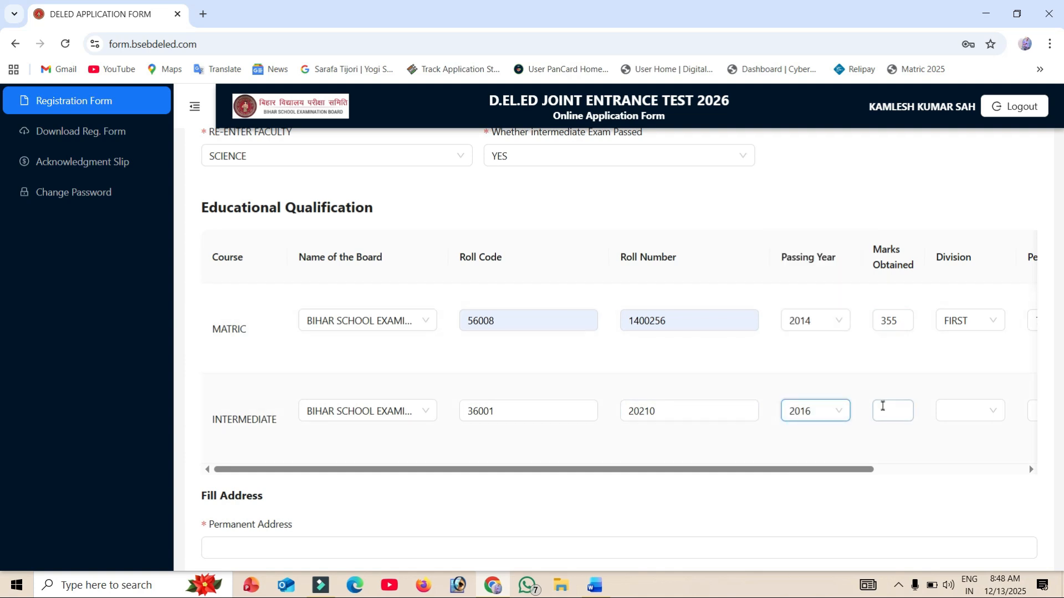
pyautogui.write('308')
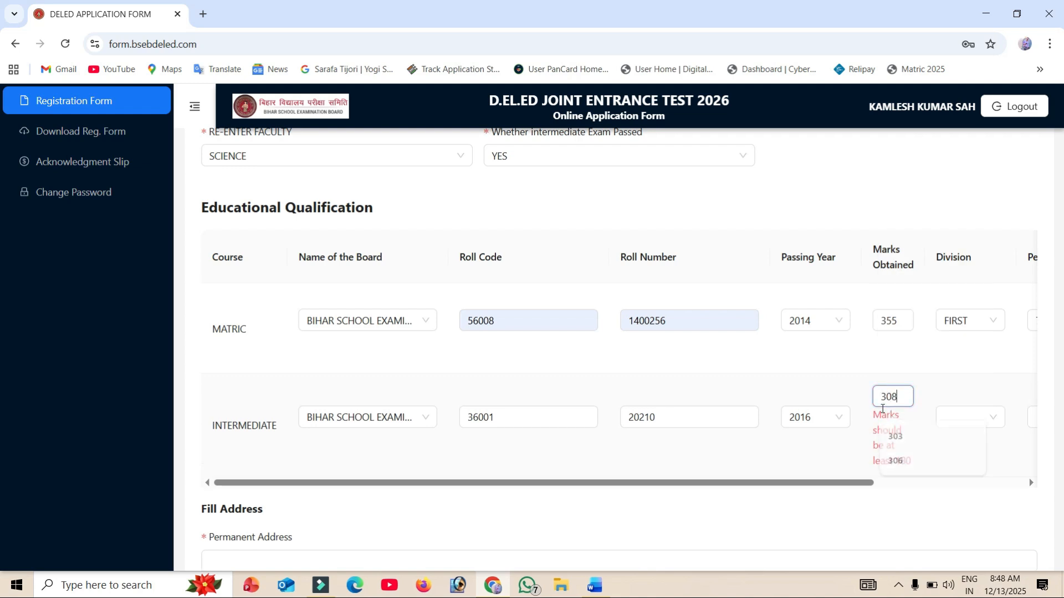
pyautogui.click(968, 411)
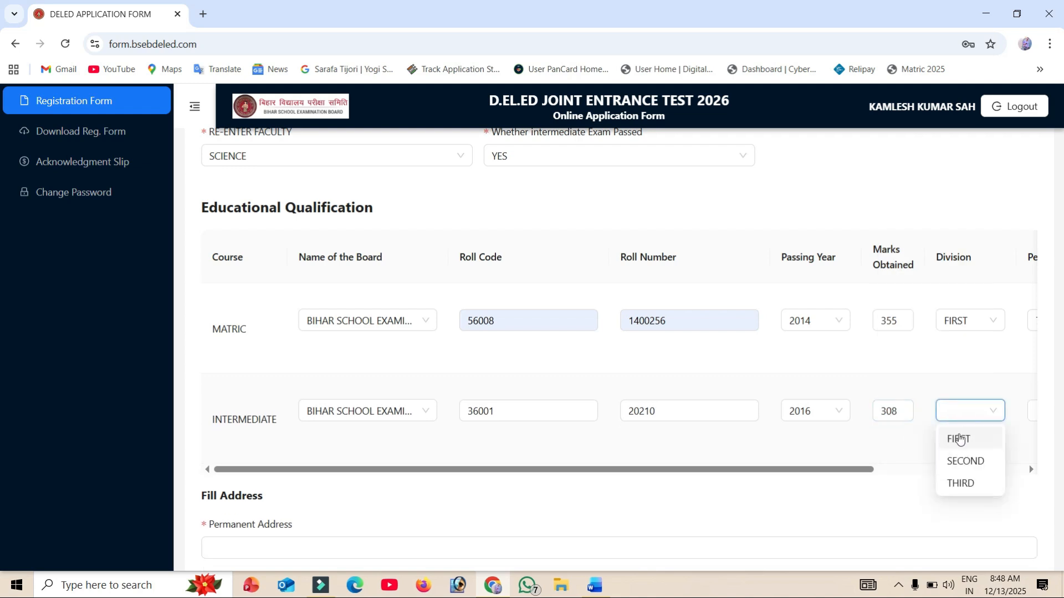
pyautogui.click(956, 438)
# - Enter 61.8 as the INTERMEDIATE percentage and upload the intermediate document as a PDF
pyautogui.moveTo(851, 471); pyautogui.dragTo(951, 471)
pyautogui.click(920, 411)
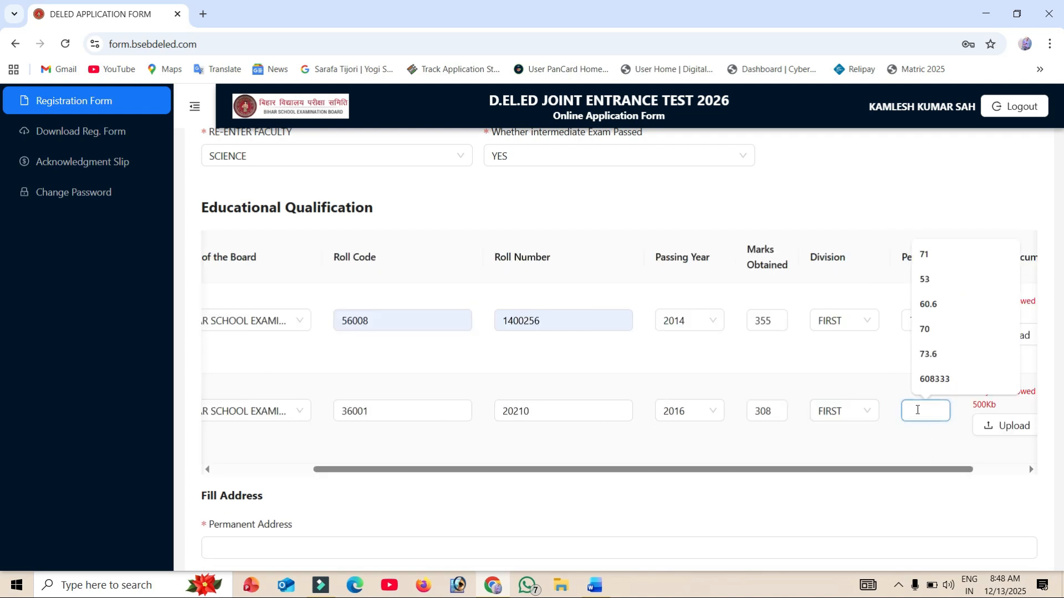
pyautogui.write('61.8')
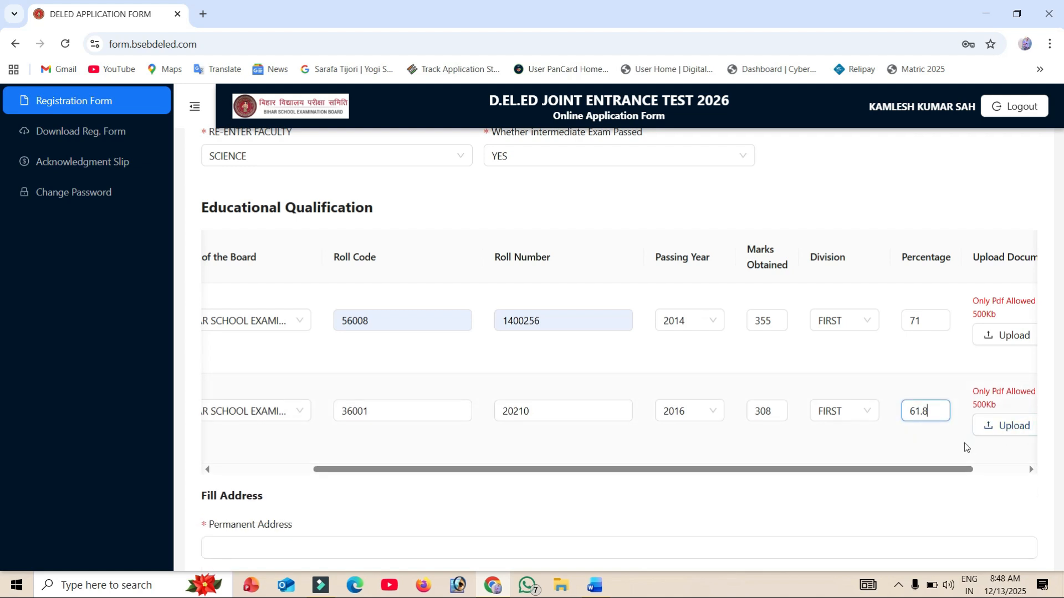
pyautogui.moveTo(945, 470); pyautogui.dragTo(978, 469)
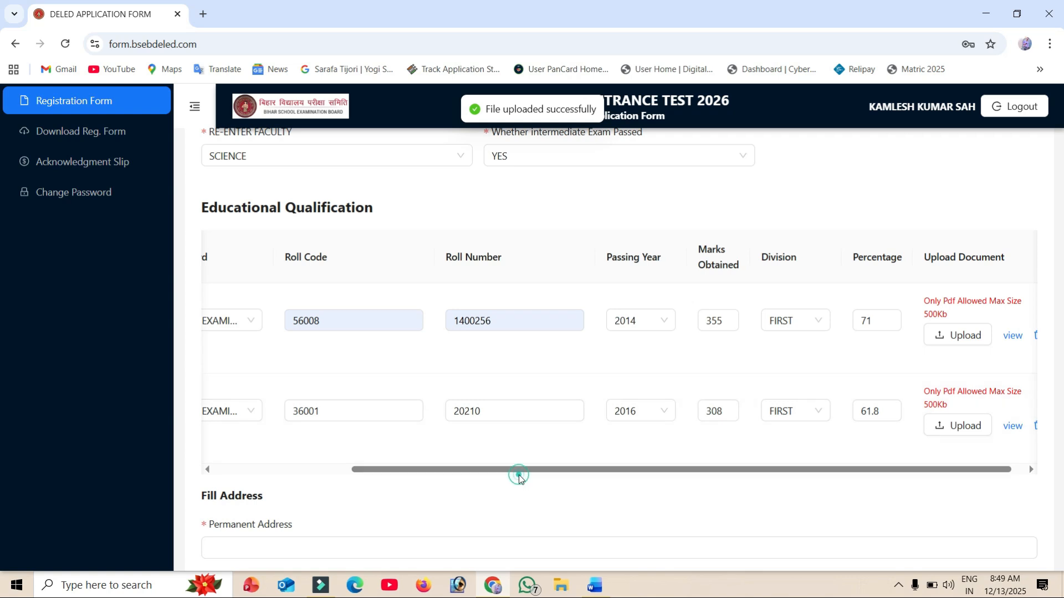
pyautogui.moveTo(523, 474); pyautogui.dragTo(284, 460)
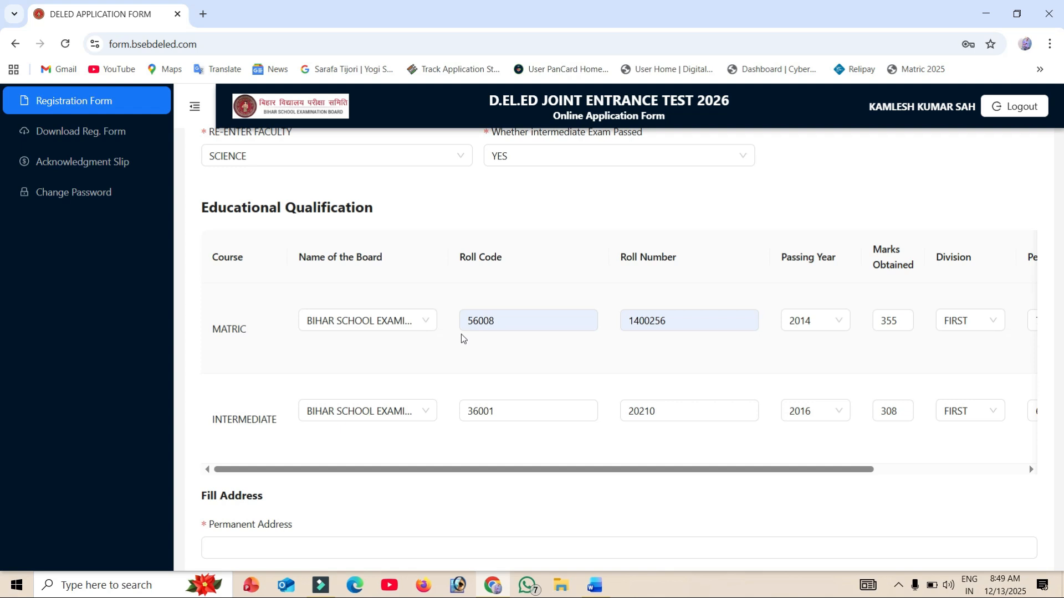
# - Enter the candidate's village, post office and police station as the Permanent Address
pyautogui.click(622, 331)
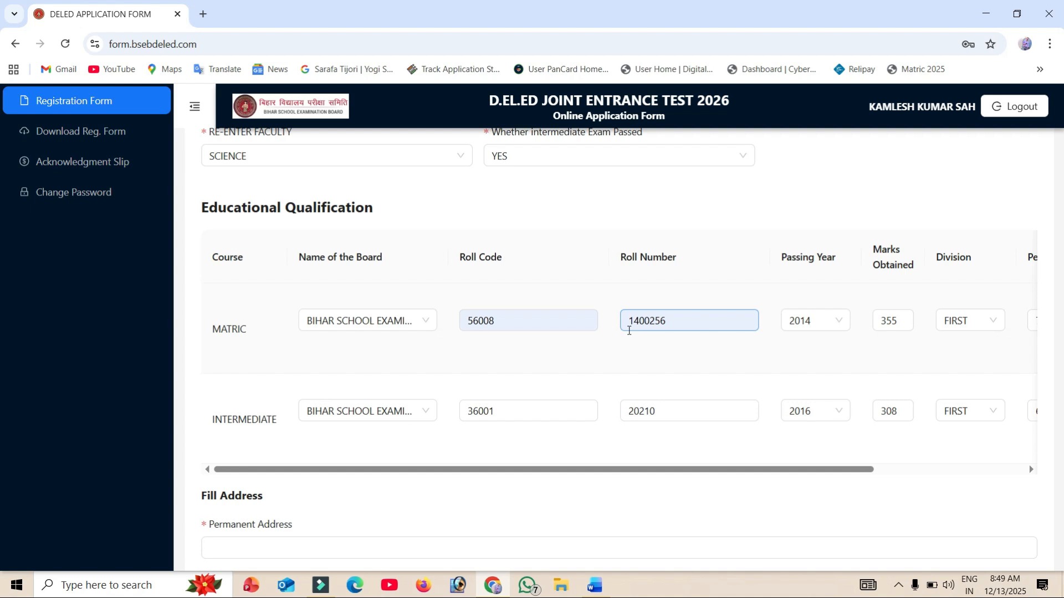
pyautogui.scroll(-5, 629, 331)
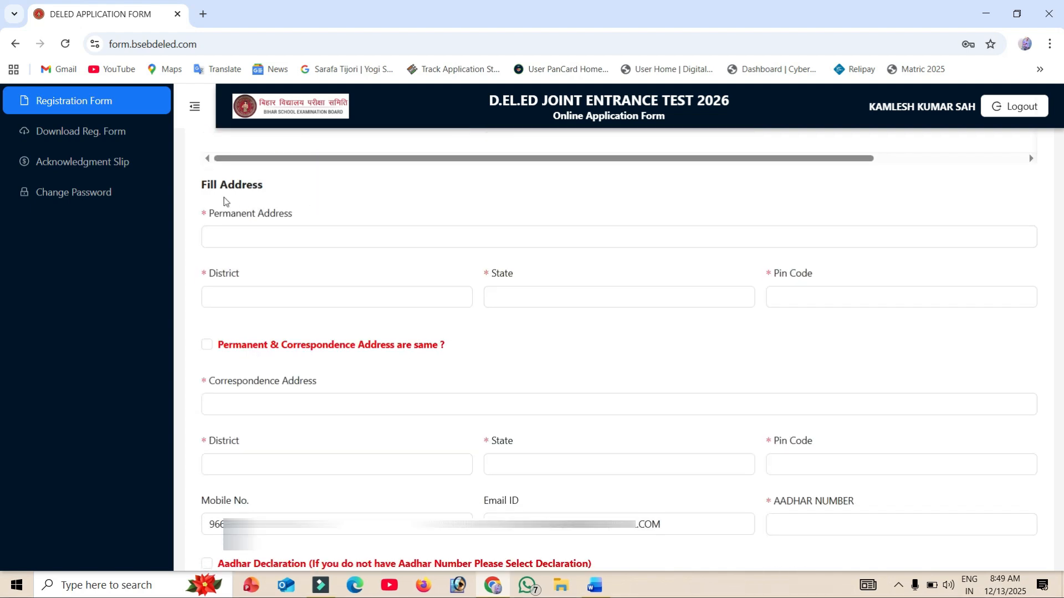
pyautogui.moveTo(202, 185); pyautogui.dragTo(265, 187)
pyautogui.click(281, 242)
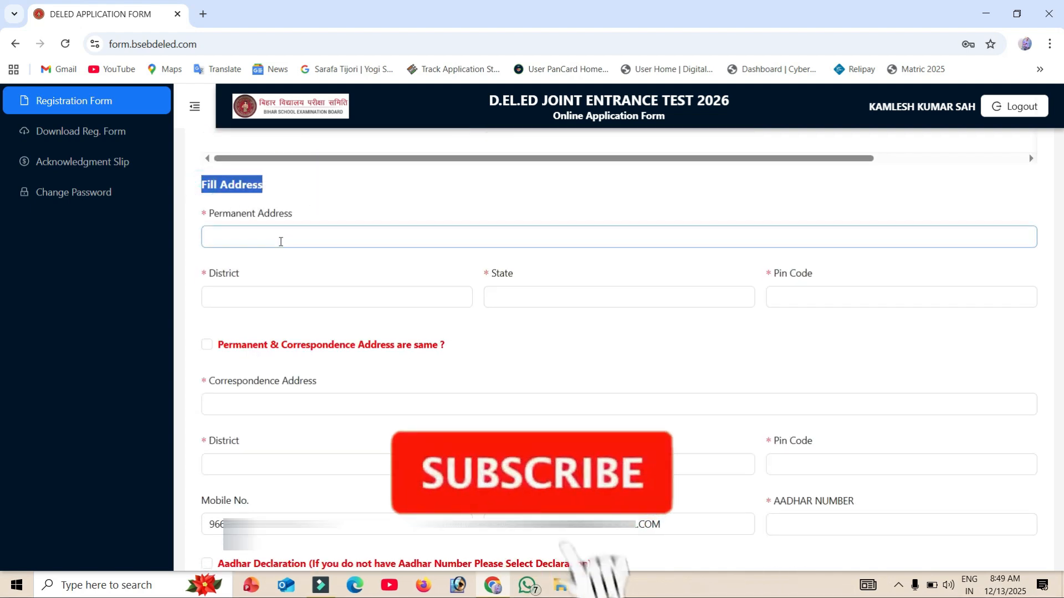
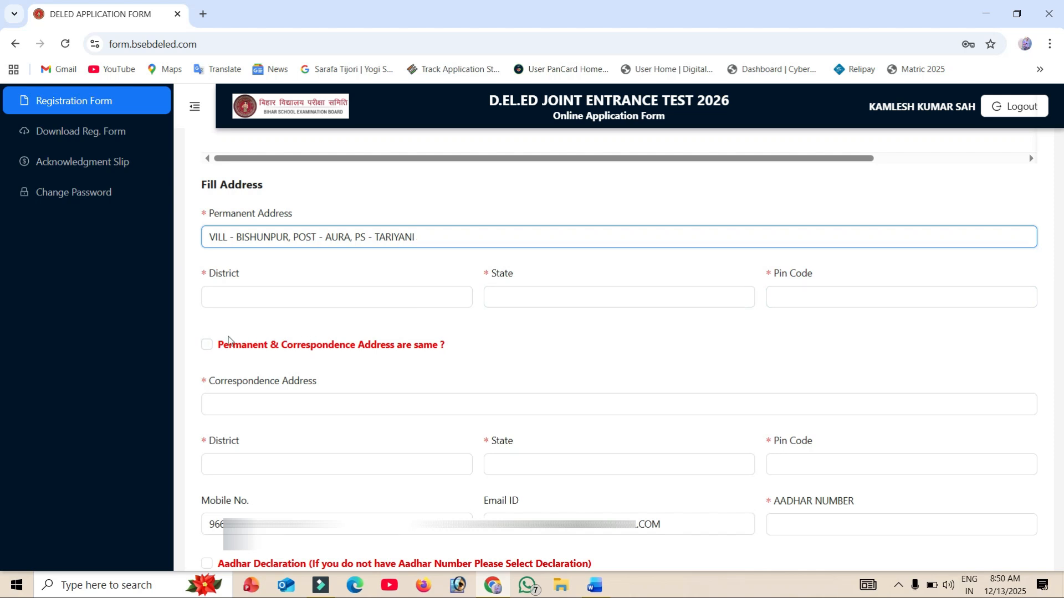
# - Complete the permanent address with the candidate's district, state and postal code, and mark the correspondence address as the same
pyautogui.moveTo(219, 348); pyautogui.dragTo(466, 350)
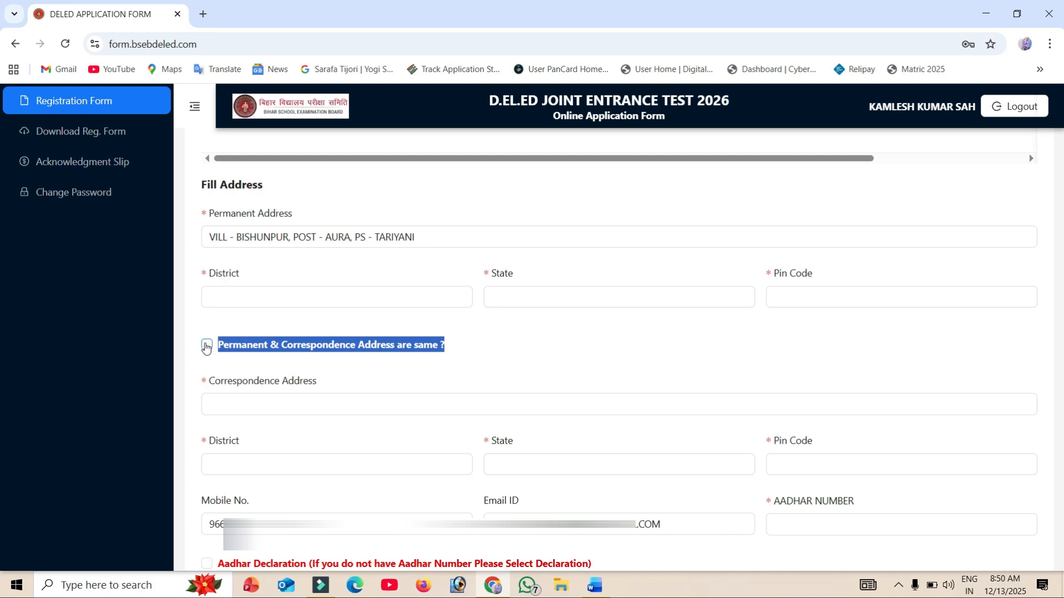
pyautogui.click(206, 347)
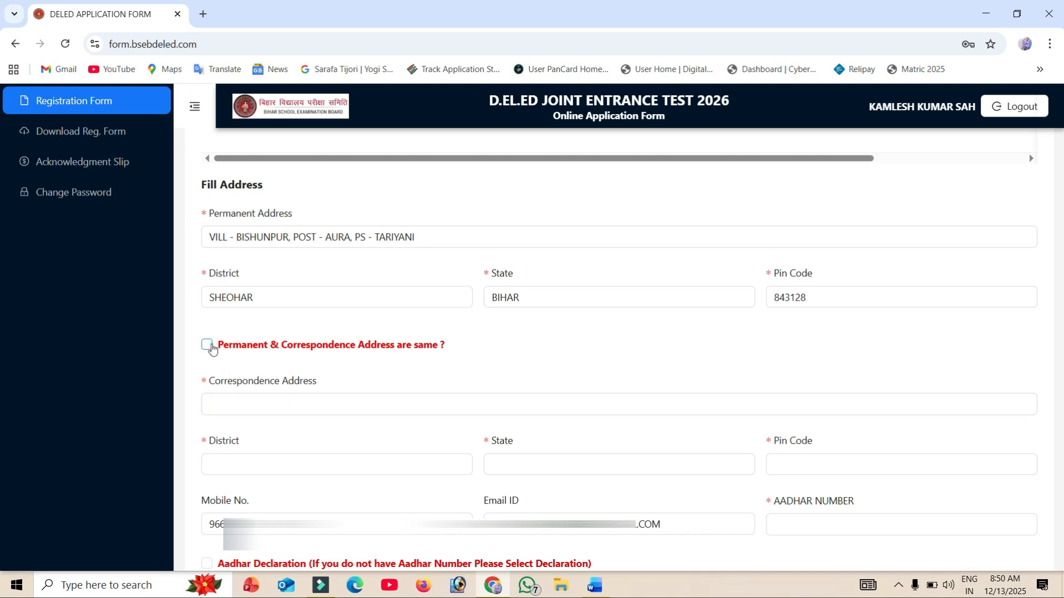
pyautogui.click(207, 345)
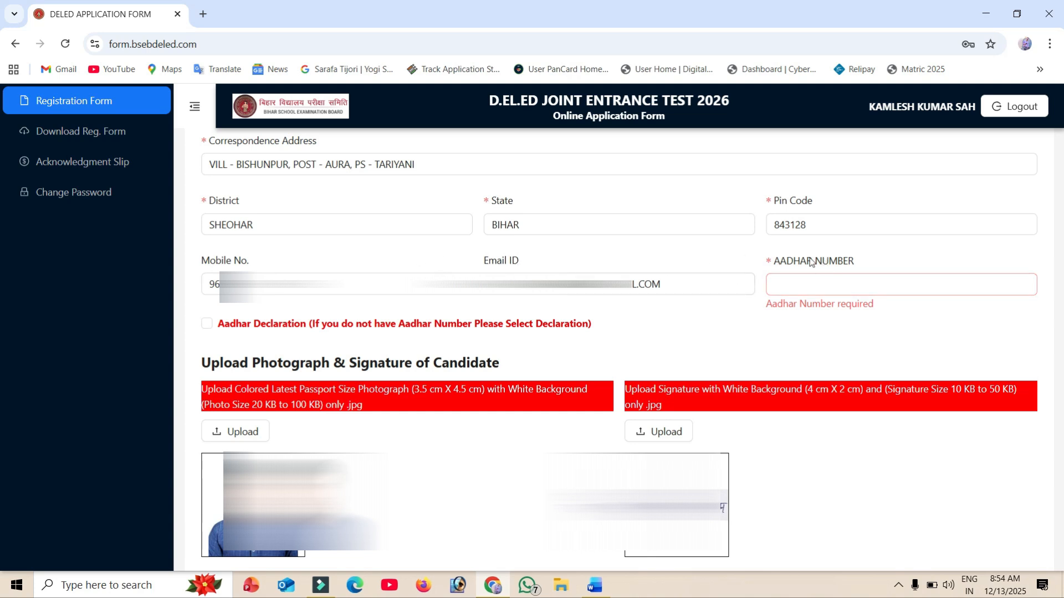
pyautogui.moveTo(775, 262); pyautogui.dragTo(882, 269)
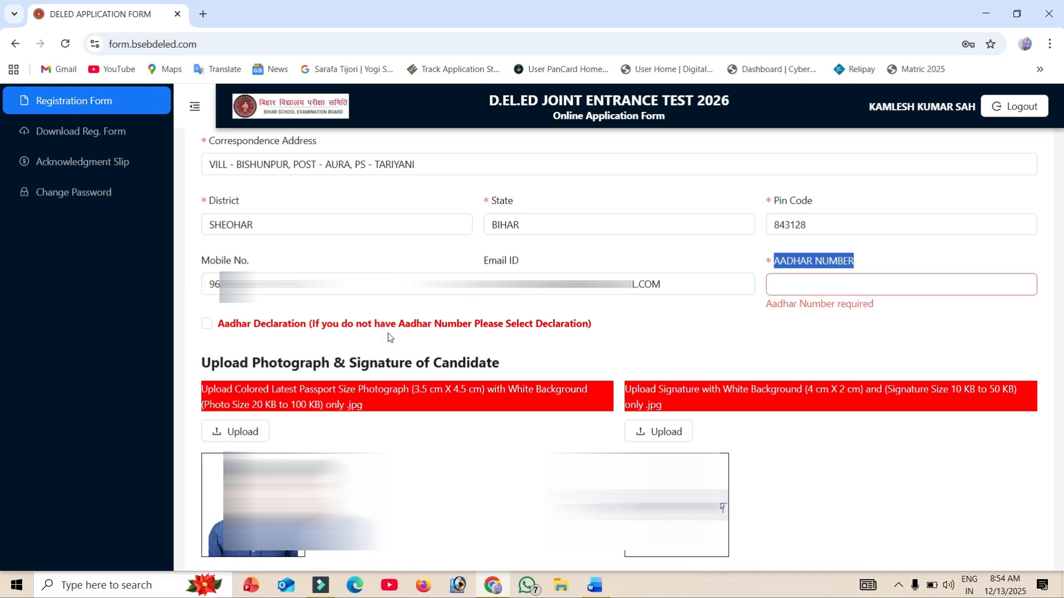
pyautogui.click(207, 325)
pyautogui.scroll(-2, 208, 324)
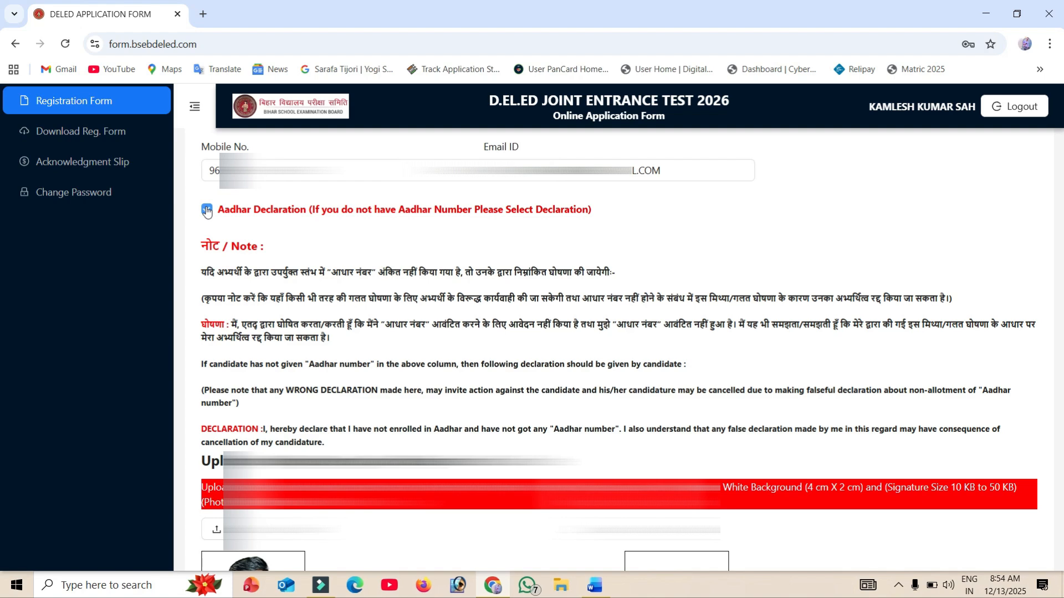
pyautogui.click(207, 210)
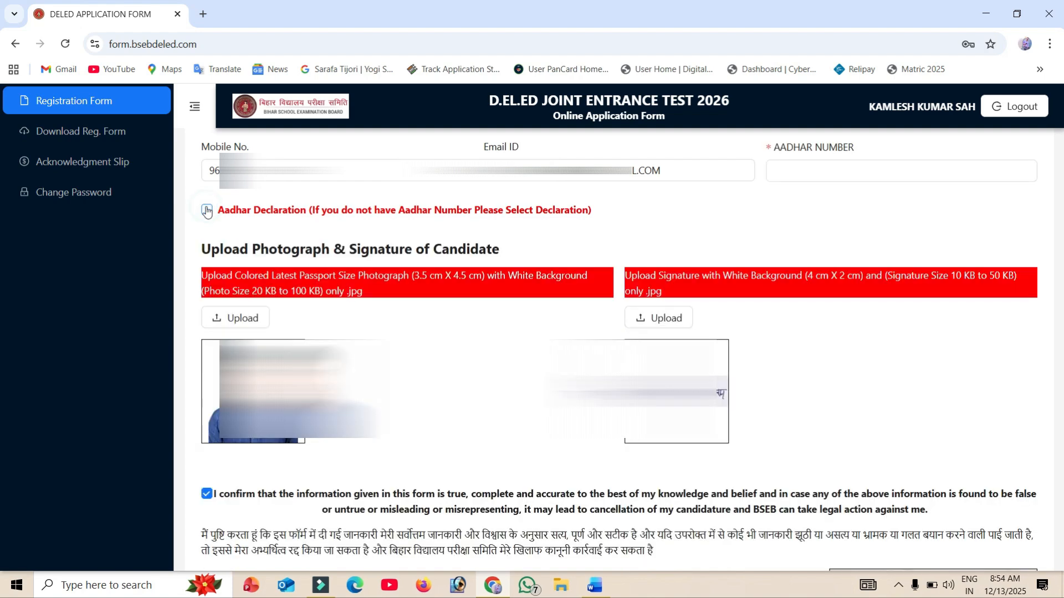
# - Save the completed D.El.Ed Joint Entrance Test 2026 application form with its photograph, signature and confirmed declaration
pyautogui.click(805, 151)
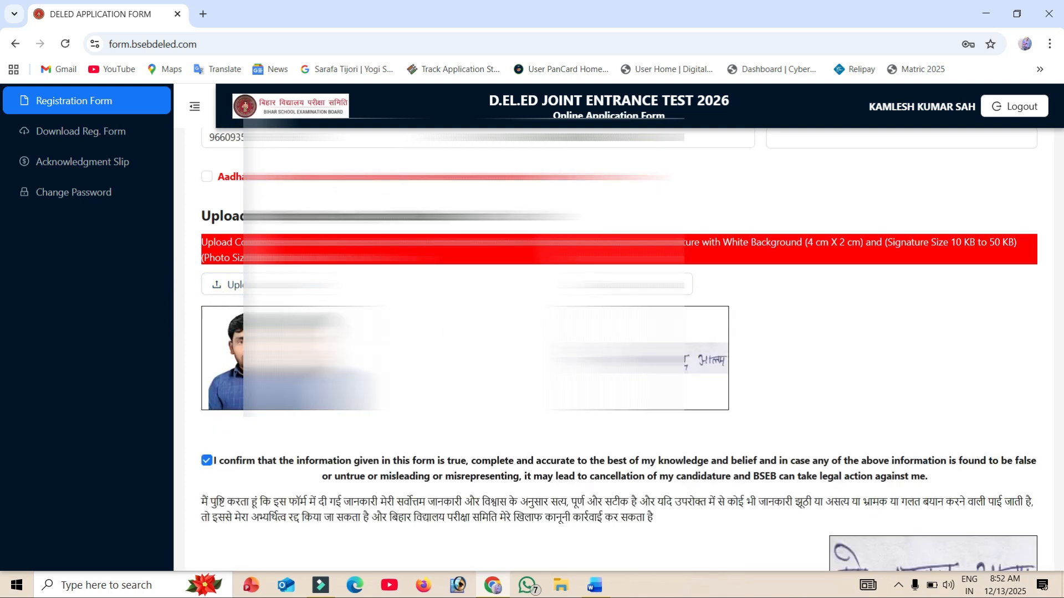
pyautogui.scroll(-3, 793, 177)
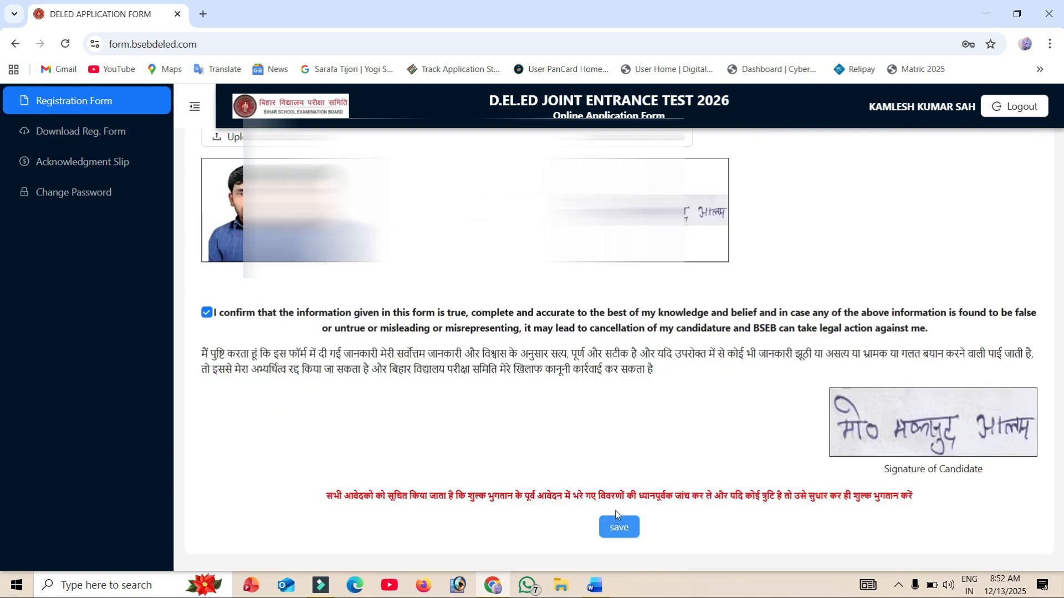
pyautogui.click(618, 528)
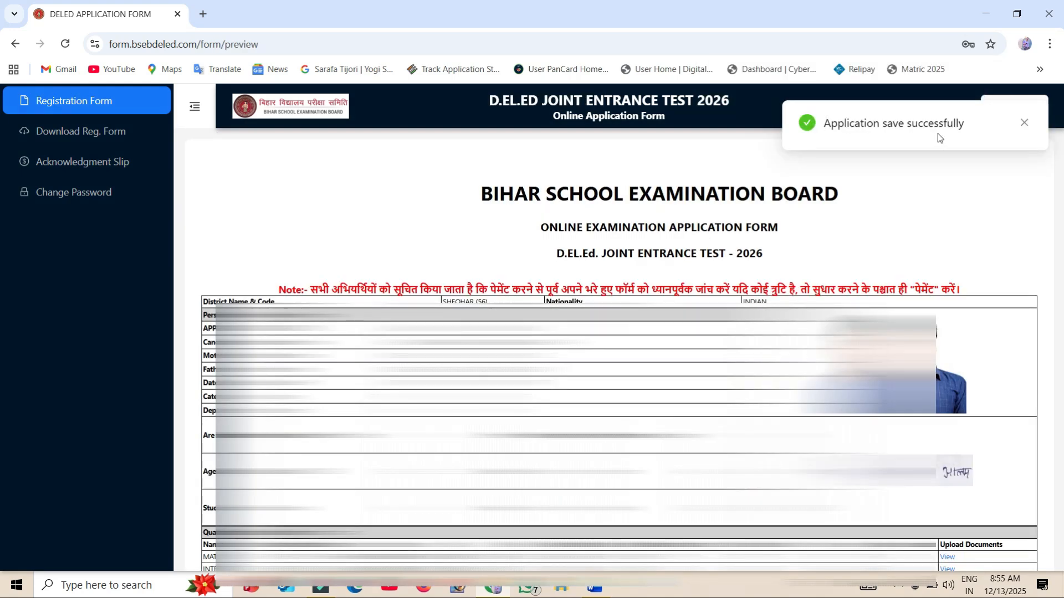
# - Proceed from the application preview to paying the registration fee via sabPaisa, and generate a UPI QR code for the payment
pyautogui.scroll(-10, 674, 258)
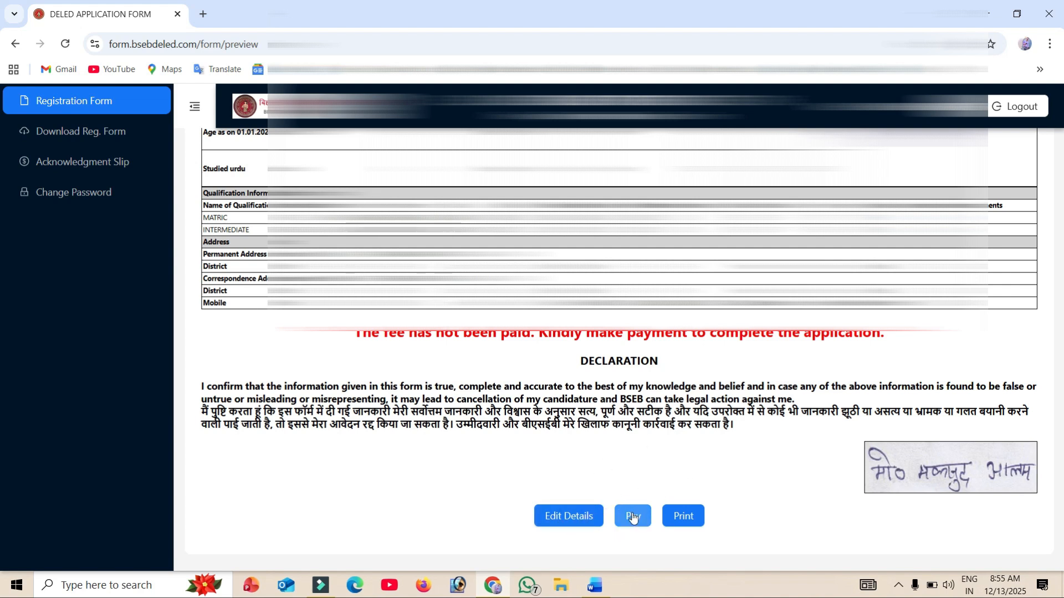
pyautogui.click(634, 518)
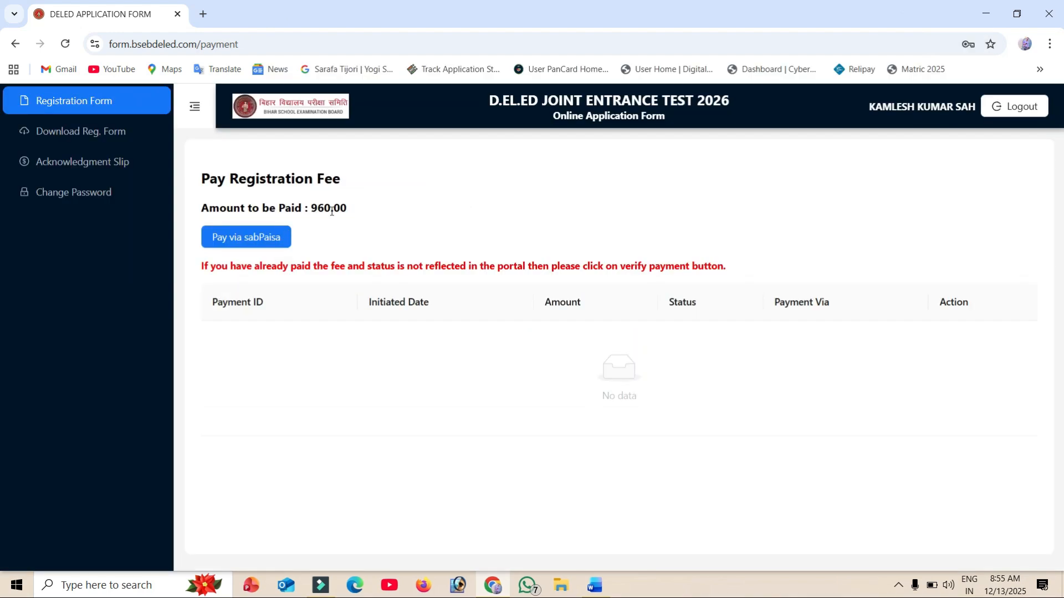
pyautogui.click(250, 238)
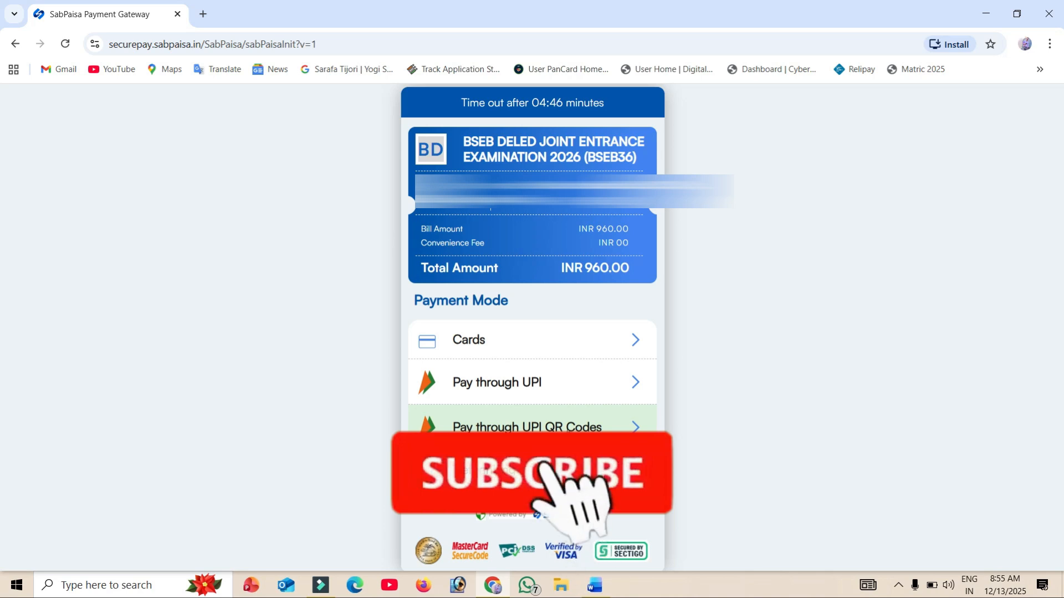
pyautogui.click(567, 428)
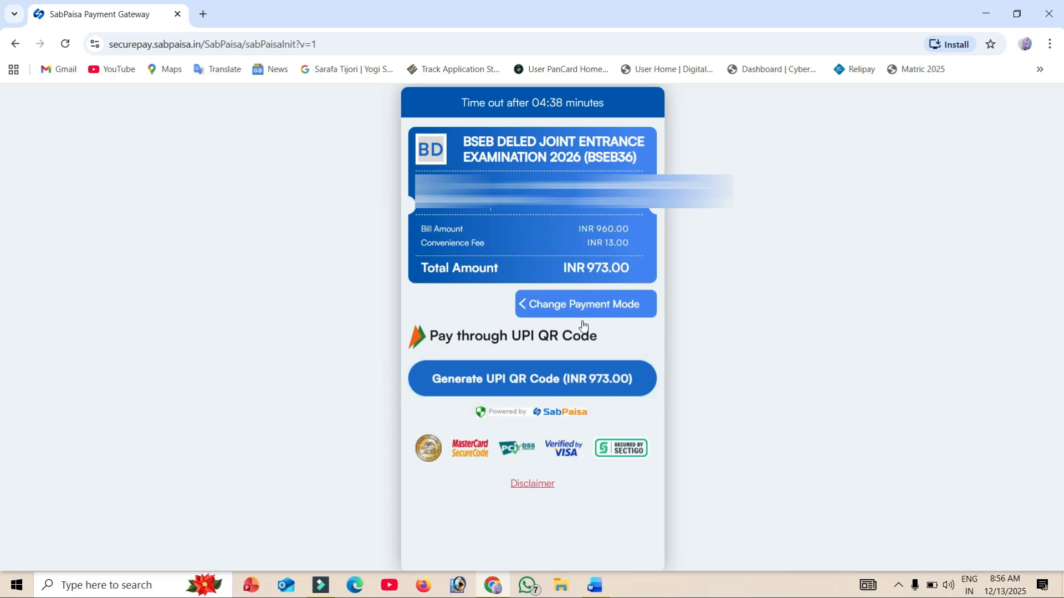
pyautogui.click(529, 382)
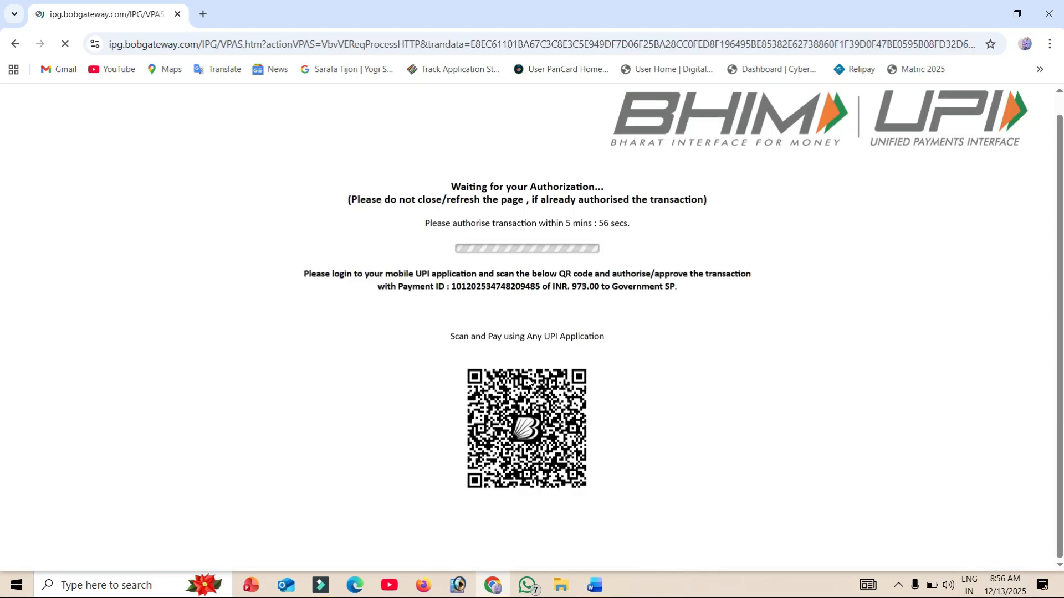